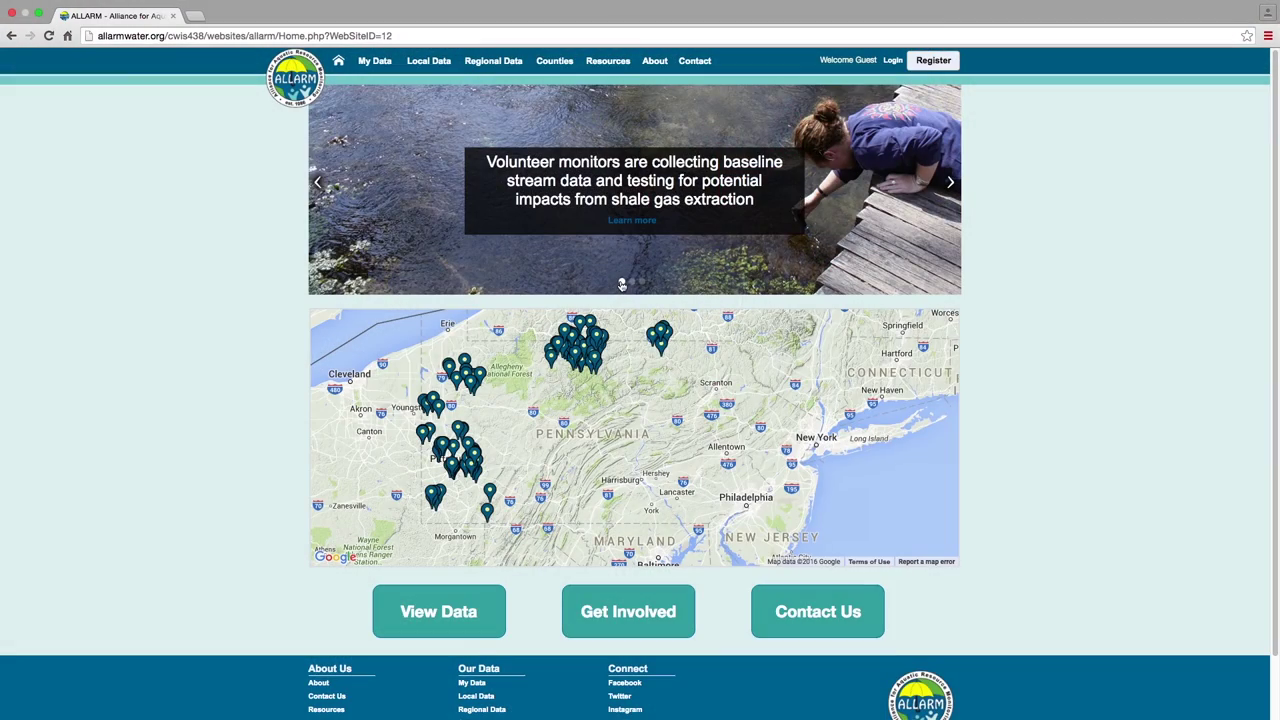
Cycle through the homepage carousel slides, then return to the first slide about volunteer monitors
{"action": "left_click", "coordinate": [633, 283]}
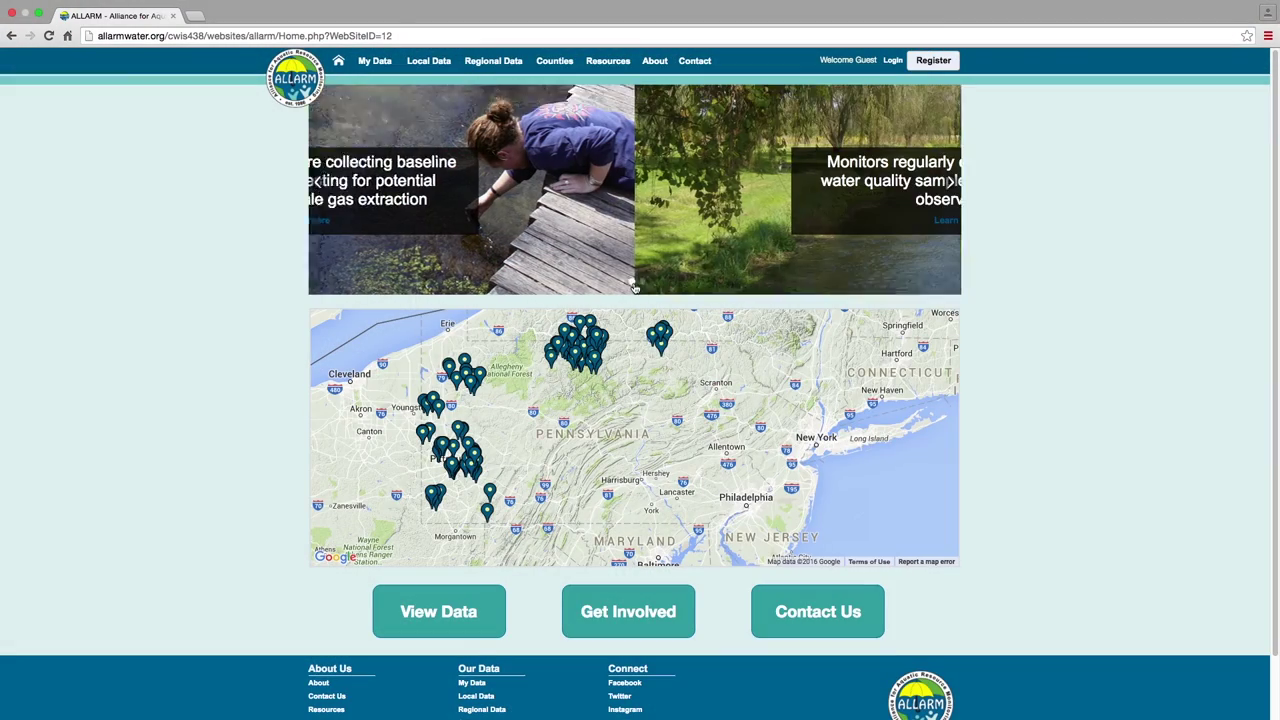
{"action": "left_click", "coordinate": [643, 283]}
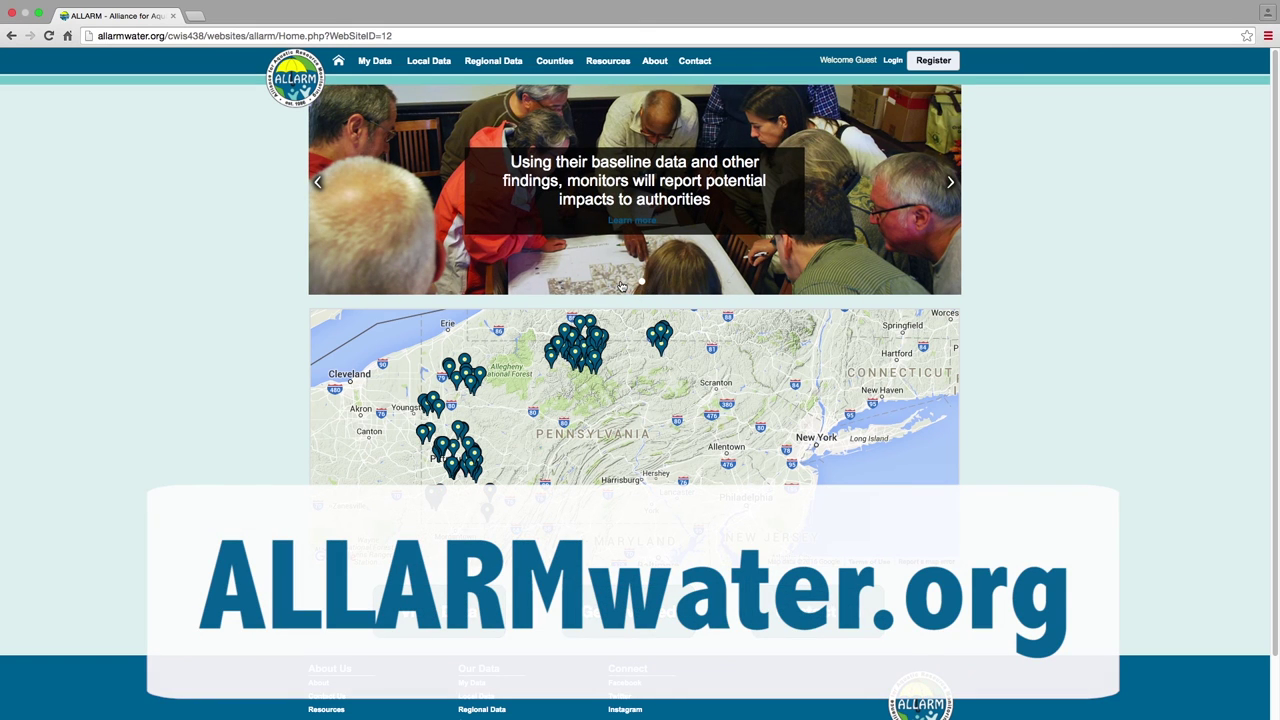
{"action": "left_click", "coordinate": [622, 283]}
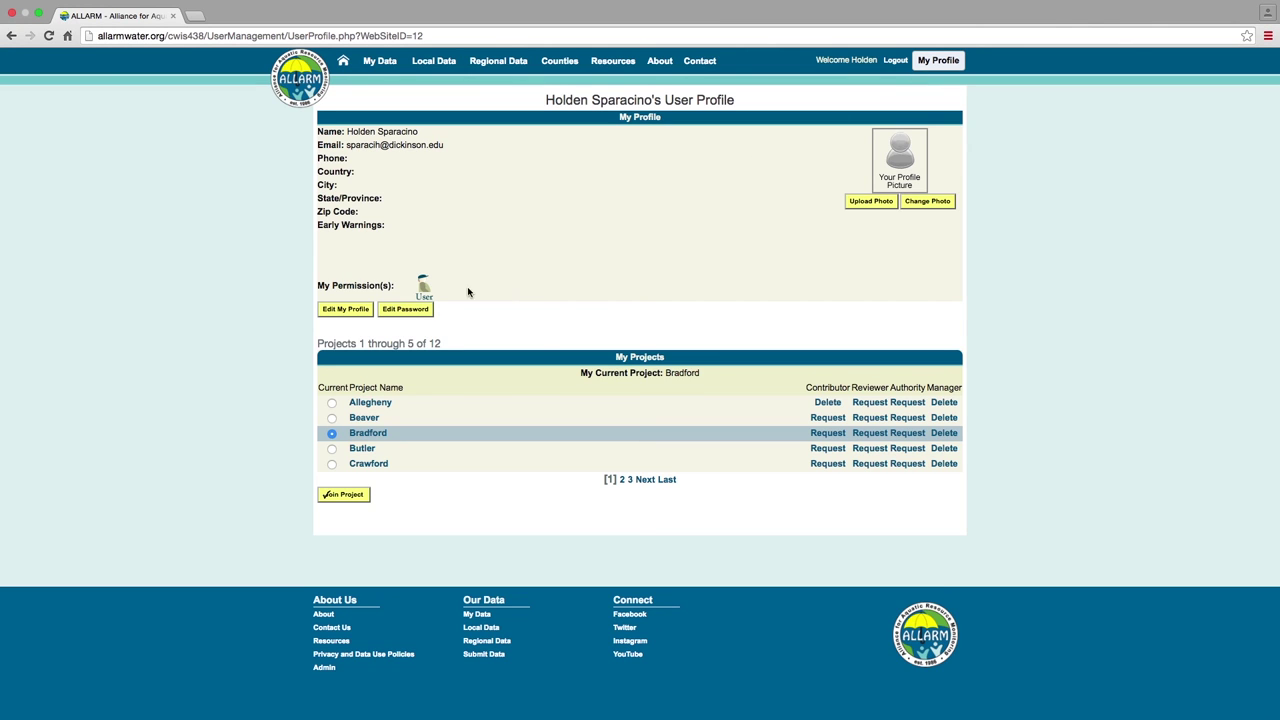
Log out of ALLARM and go back to the homepage as a guest
{"action": "left_click", "coordinate": [895, 60]}
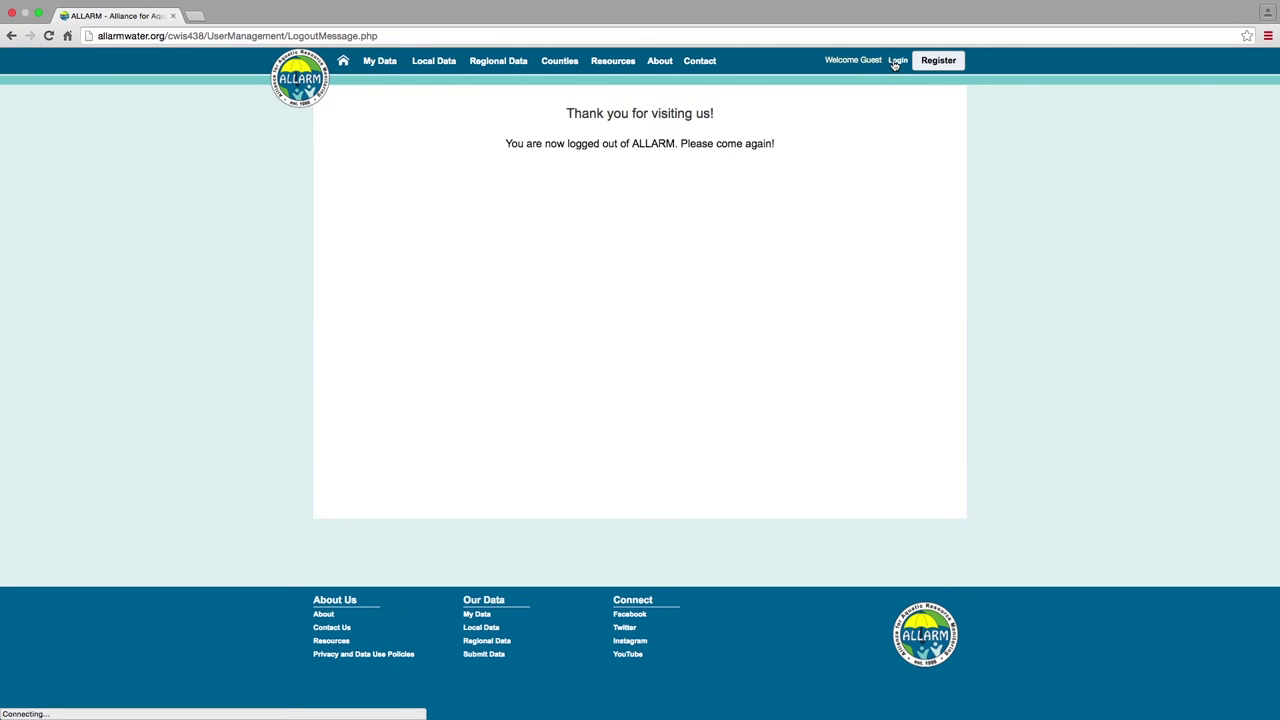
{"action": "left_click", "coordinate": [342, 62]}
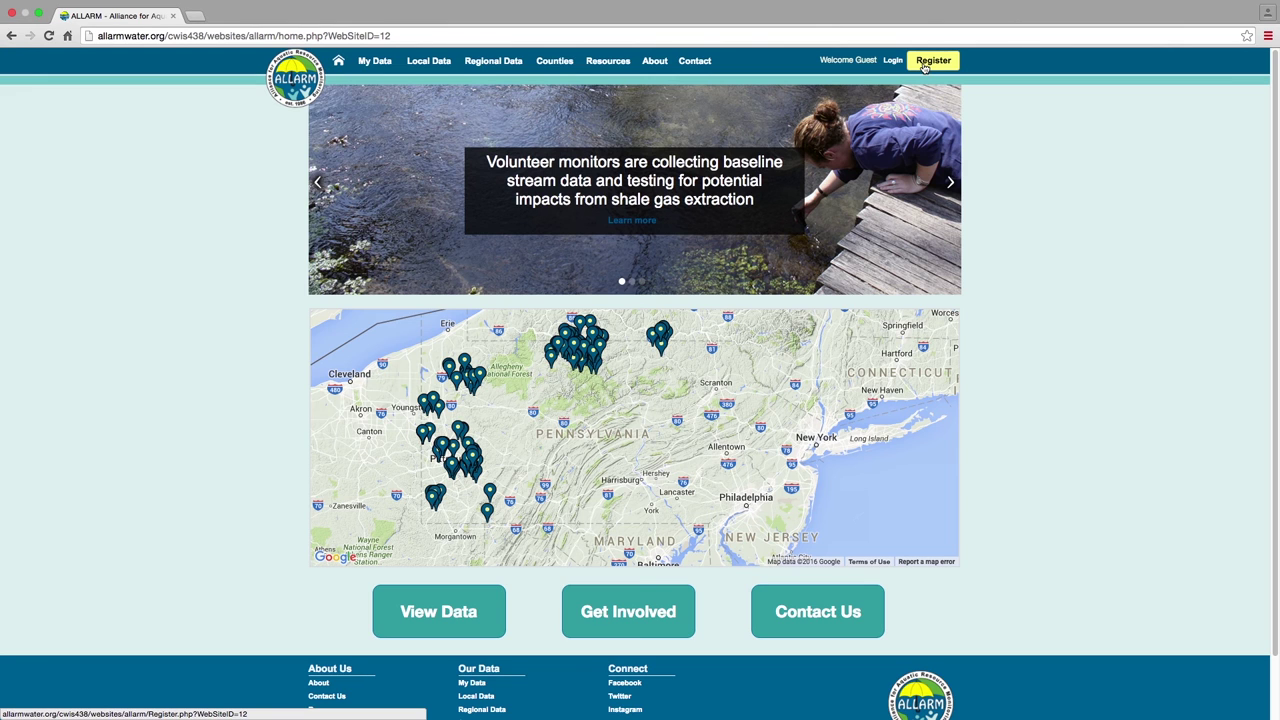
{"action": "left_click", "coordinate": [924, 64]}
{"action": "left_click", "coordinate": [616, 161]}
{"action": "type", "text": "Holden"}
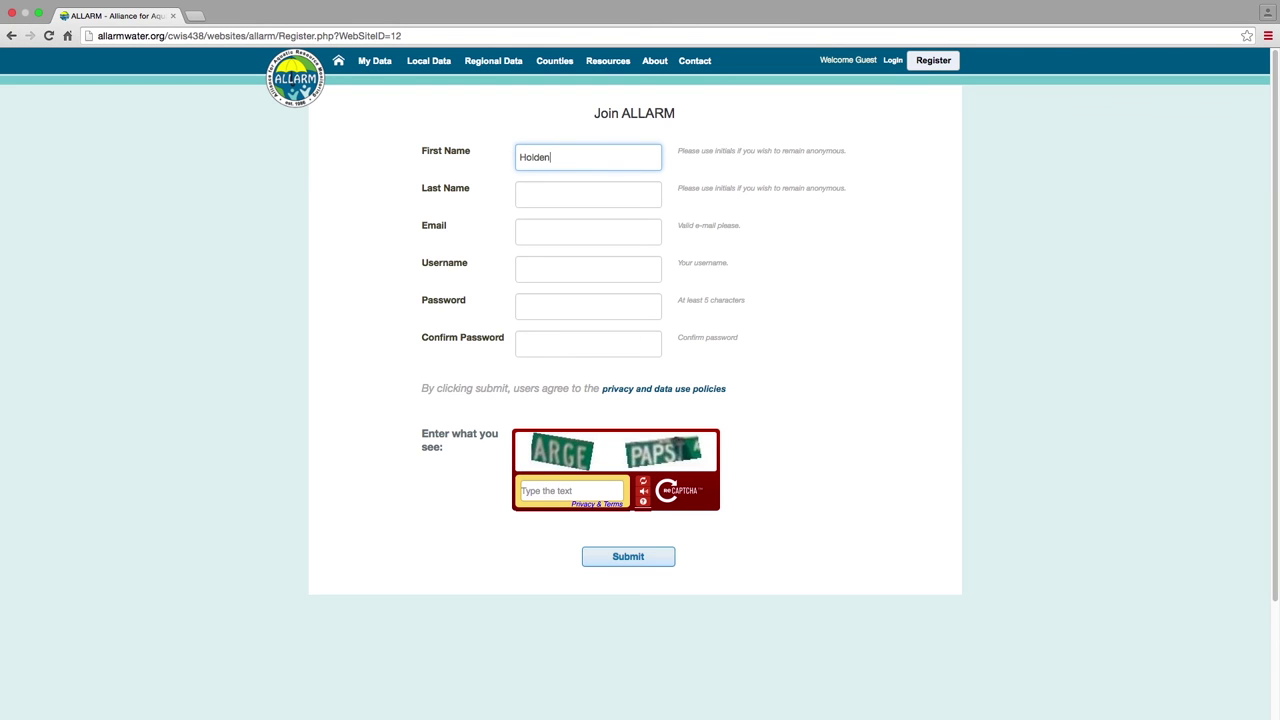
{"action": "type", "text": "S"}
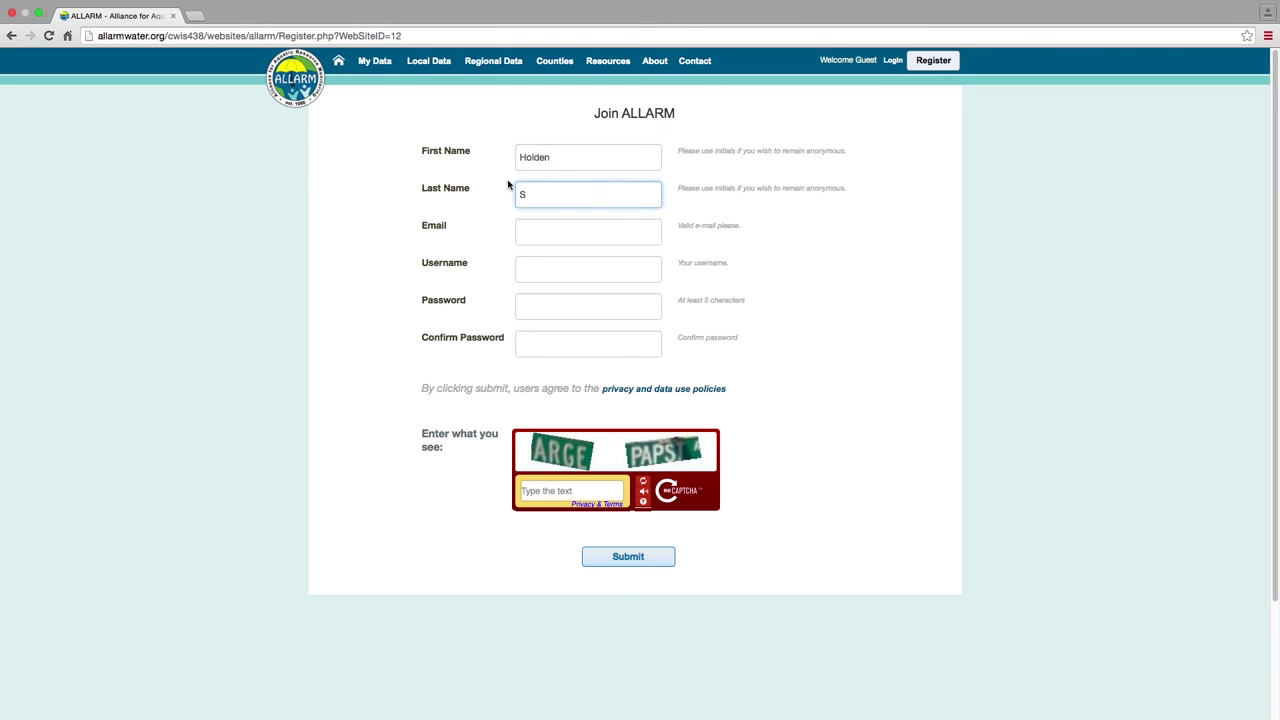
{"action": "left_click", "coordinate": [338, 61]}
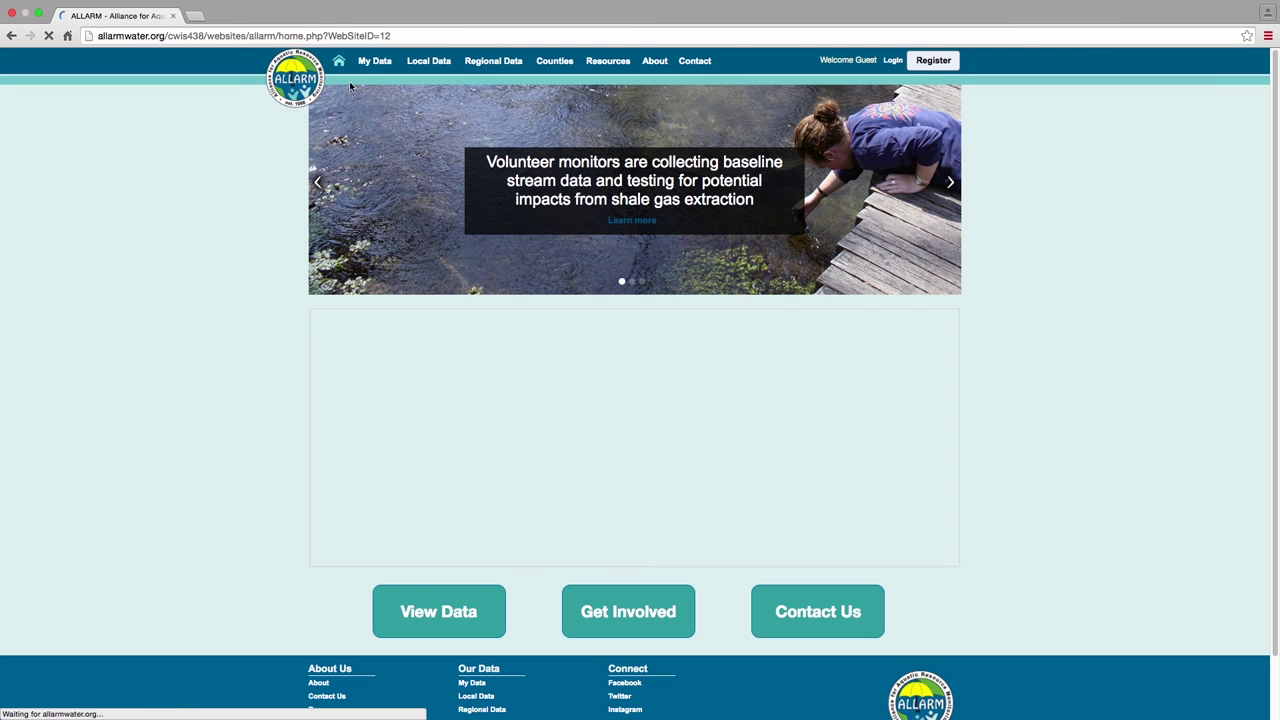
View the Regional Data map of 152 sites, then open the Local Data page by county
{"action": "left_click", "coordinate": [481, 62]}
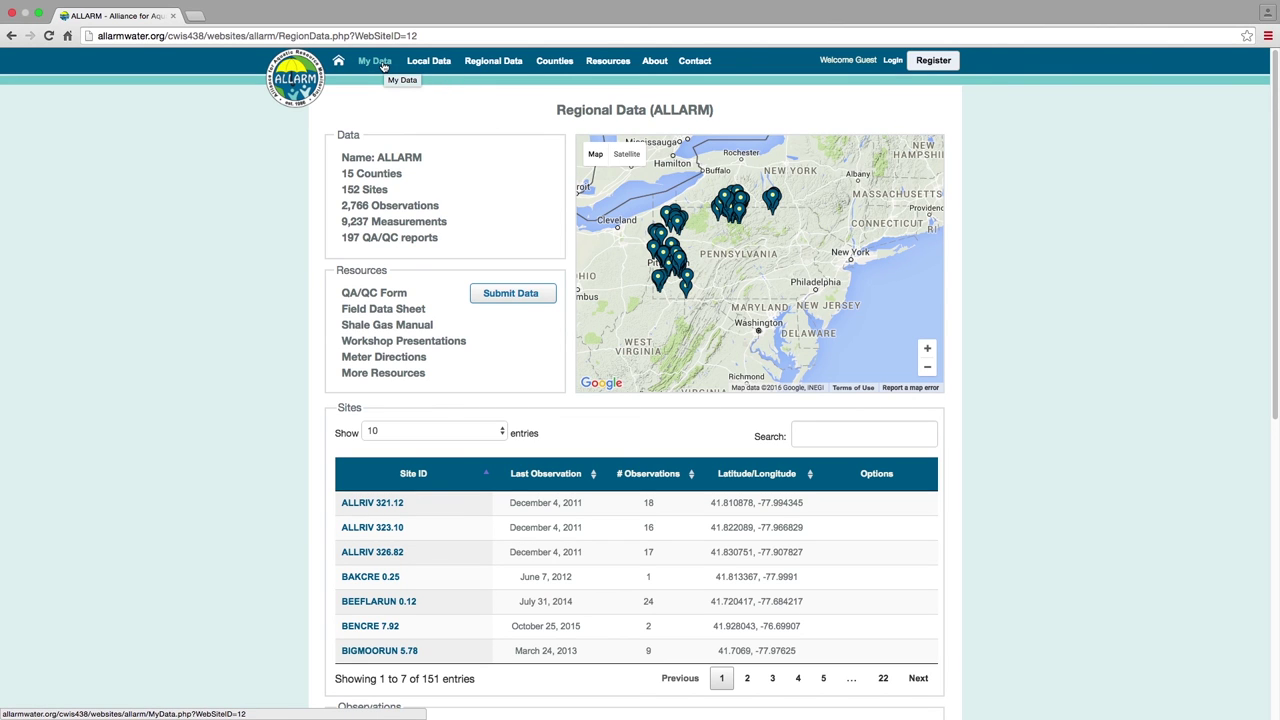
{"action": "left_click", "coordinate": [422, 64]}
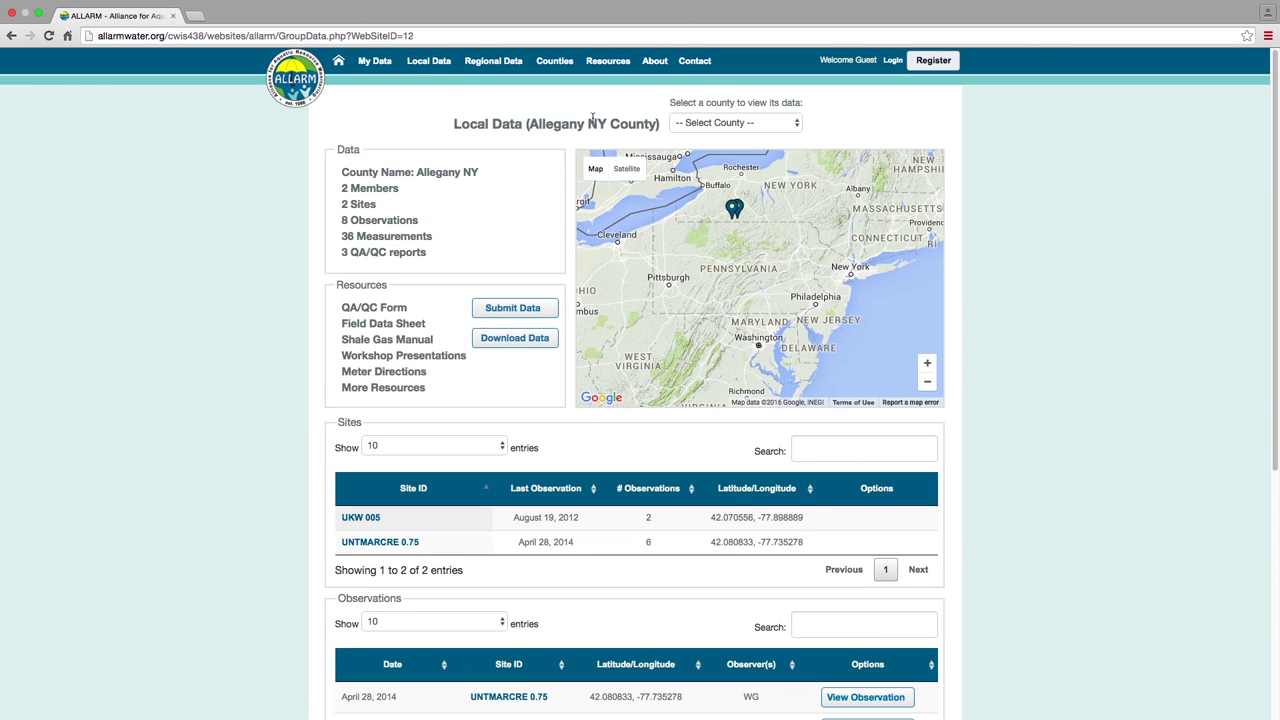
Show Local Data for Westmoreland County, reselecting it after a detour to My Data
{"action": "left_click", "coordinate": [735, 127]}
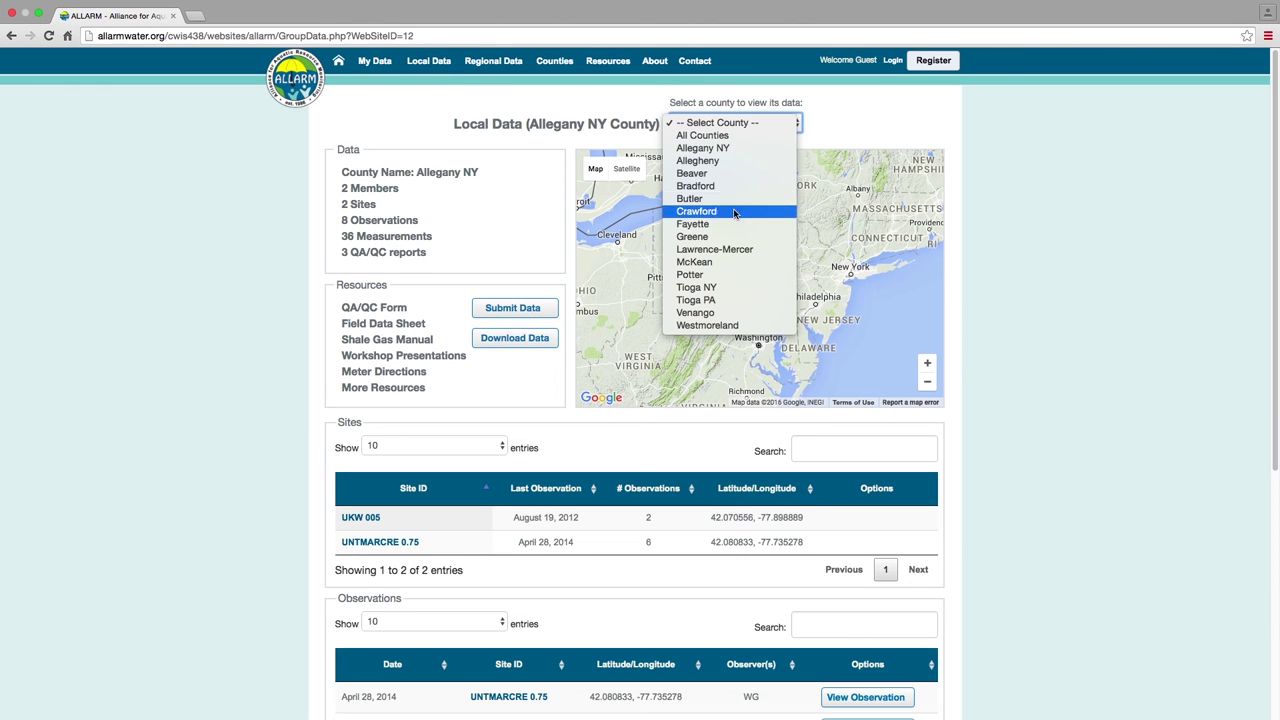
{"action": "left_click", "coordinate": [718, 326]}
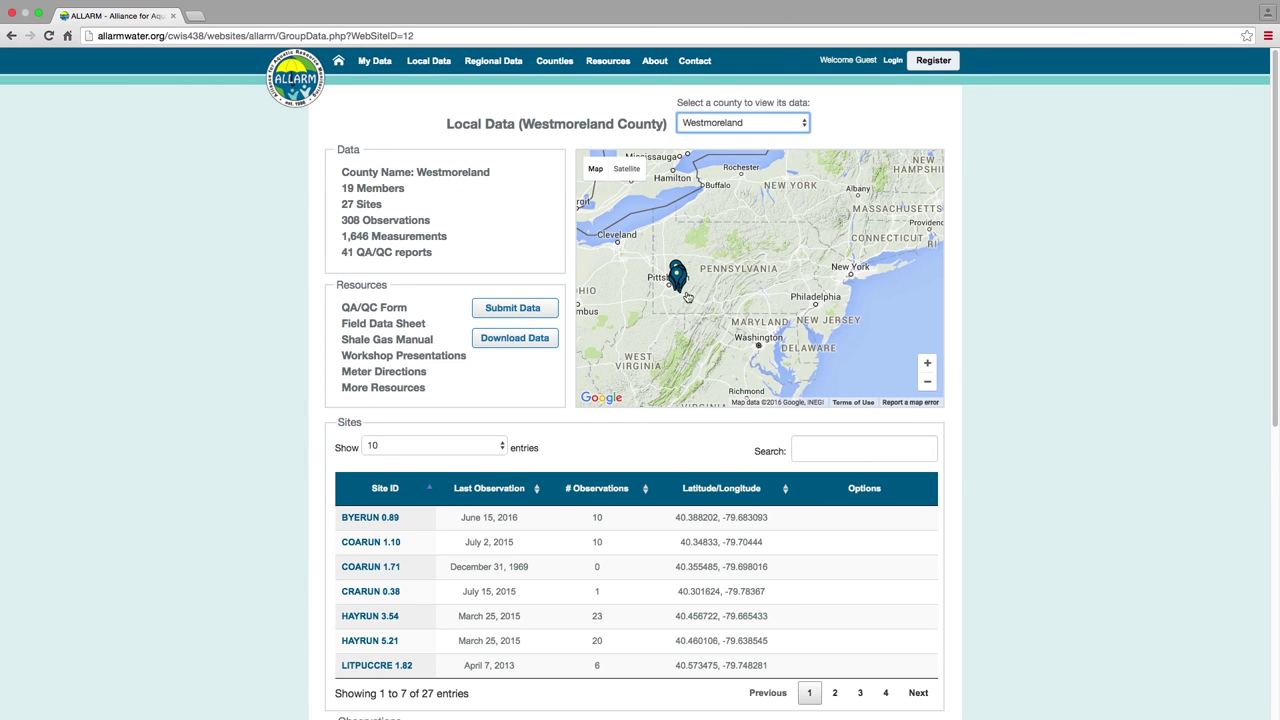
{"action": "left_click", "coordinate": [373, 62]}
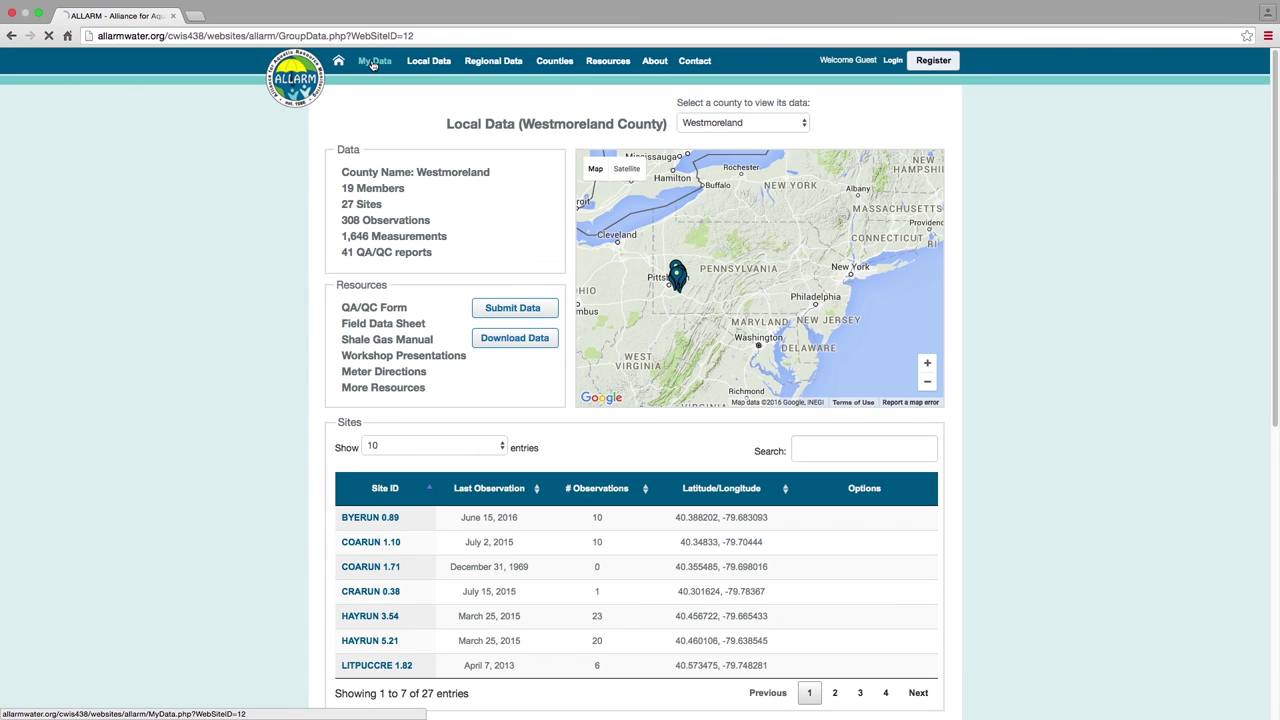
{"action": "left_click", "coordinate": [738, 124]}
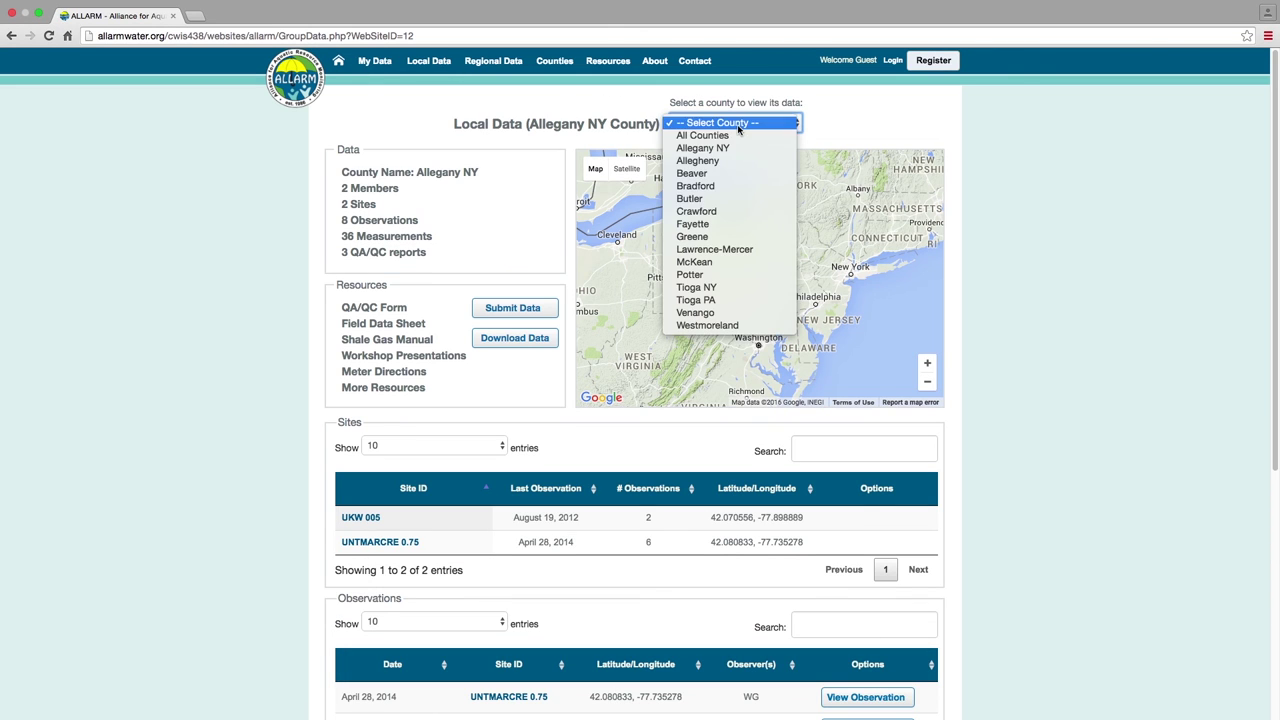
{"action": "left_click", "coordinate": [710, 325]}
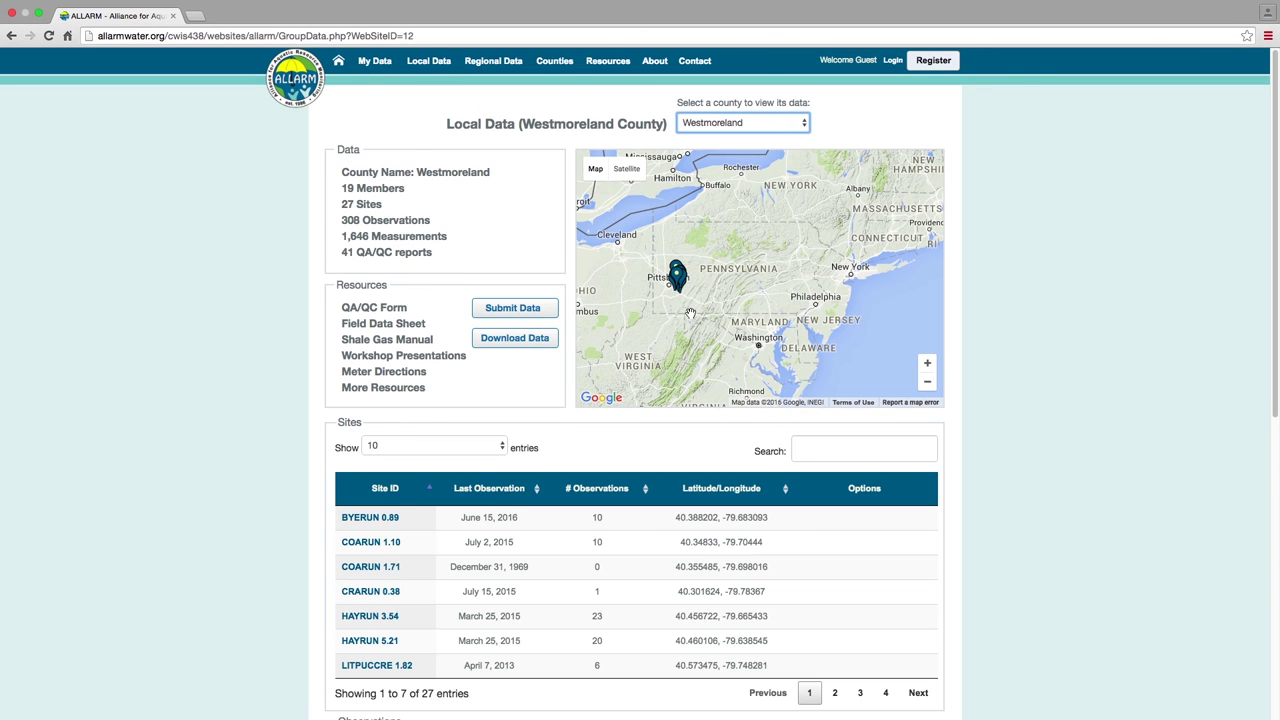
Zoom the county map in two levels and centre it on the Westmoreland site markers
{"action": "left_click", "coordinate": [928, 366]}
{"action": "left_click", "coordinate": [928, 366]}
{"action": "left_click_drag", "start_coordinate": [614, 314], "coordinate": [884, 294]}
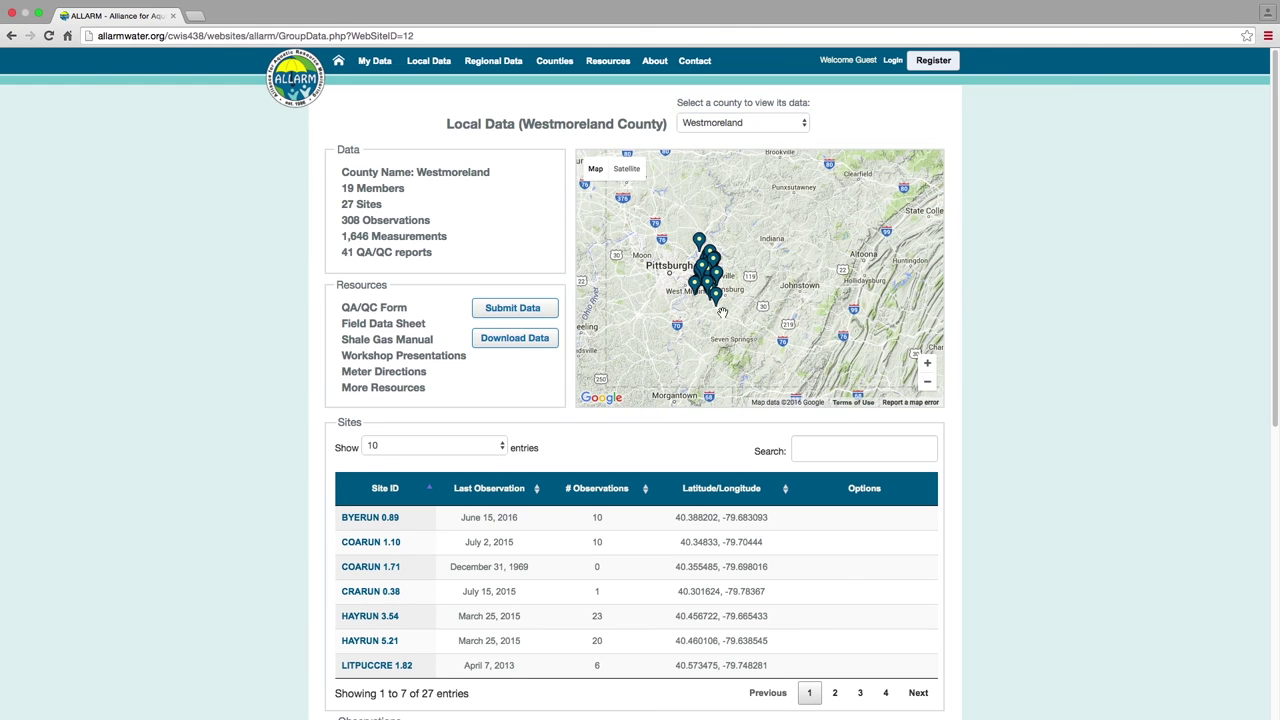
{"action": "scroll", "coordinate": [451, 434], "scroll_direction": "down", "scroll_amount": 3}
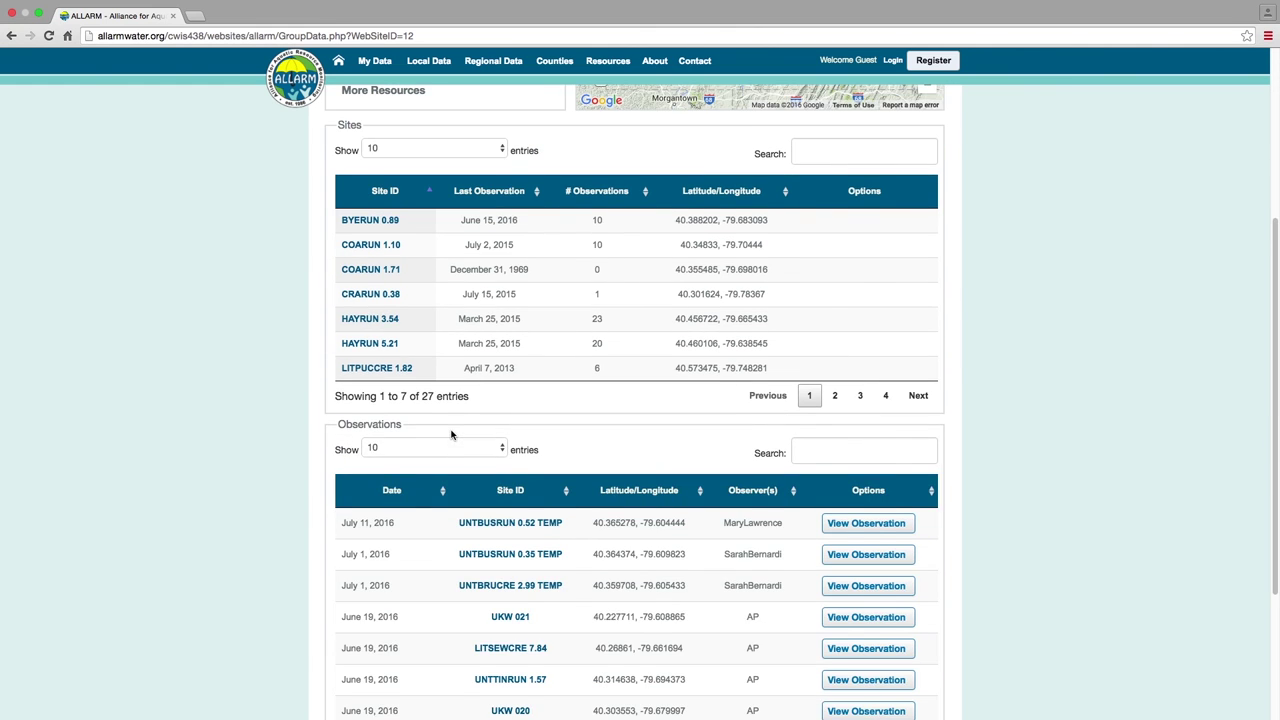
{"action": "scroll", "coordinate": [451, 434], "scroll_direction": "down", "scroll_amount": 2}
{"action": "scroll", "coordinate": [451, 434], "scroll_direction": "up", "scroll_amount": 4}
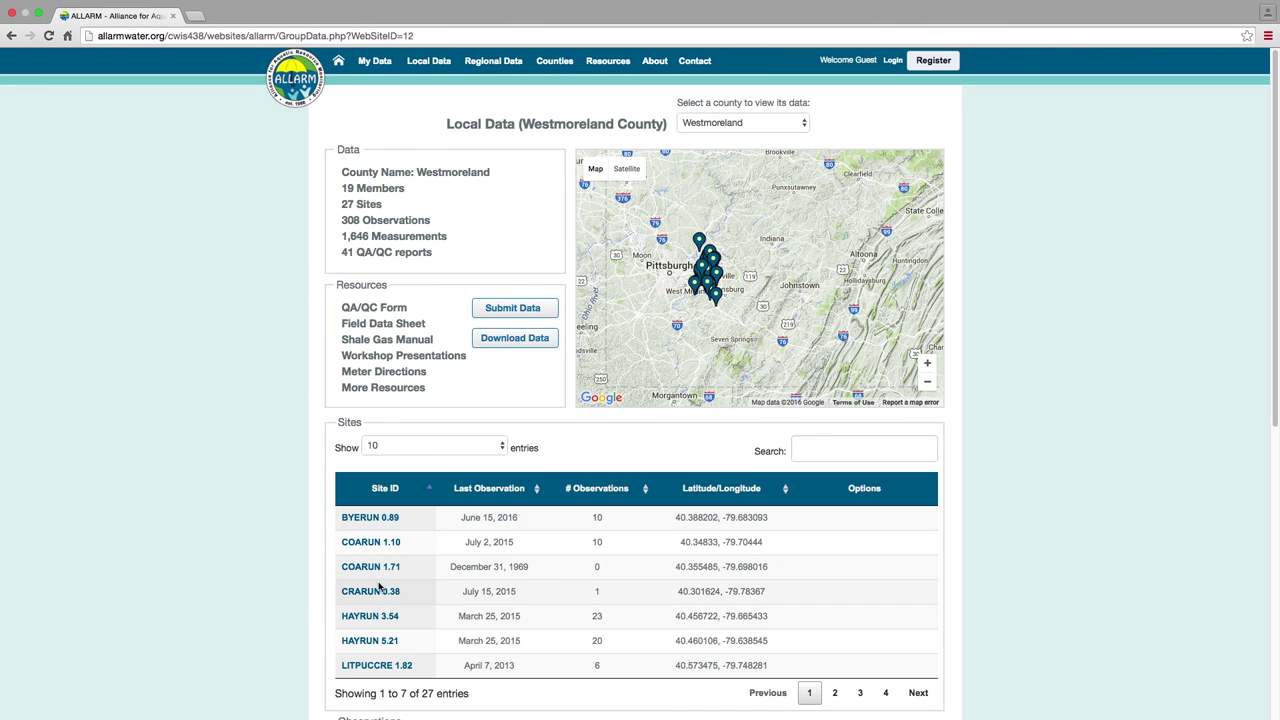
Open the HAYRUN 3.54 site page and display its Trends chart
{"action": "left_click", "coordinate": [375, 617]}
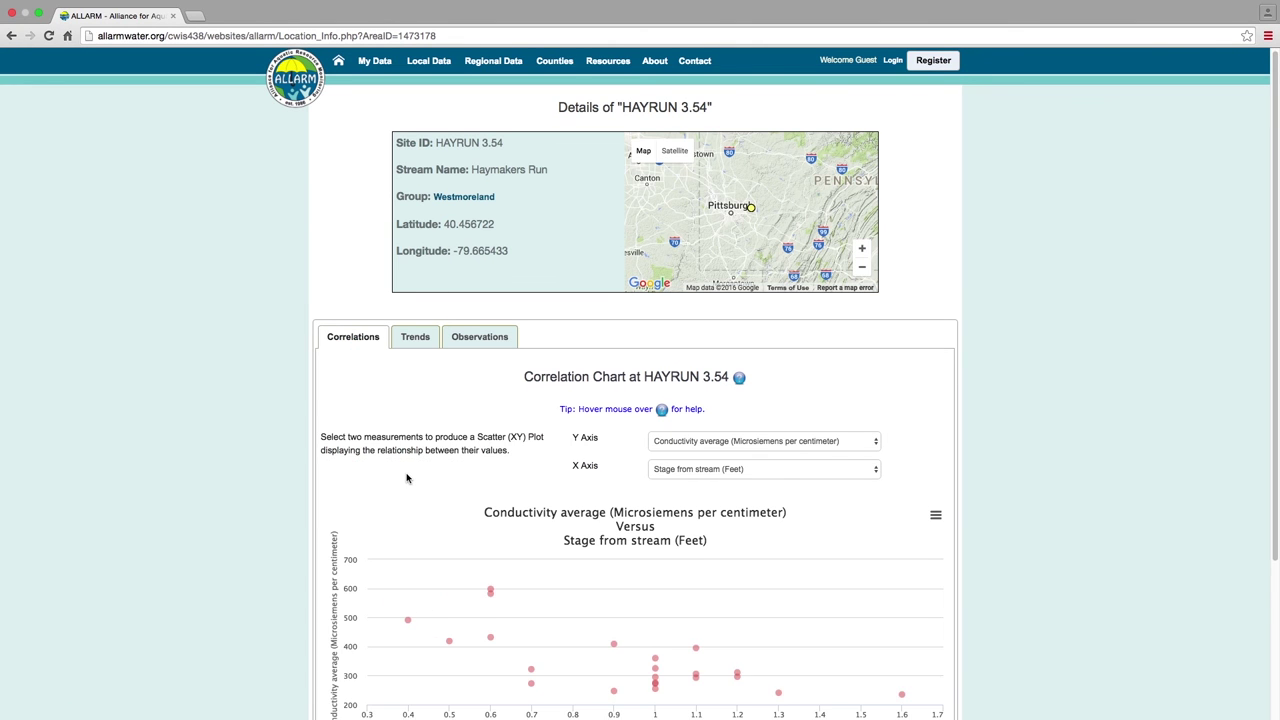
{"action": "scroll", "coordinate": [406, 478], "scroll_direction": "down", "scroll_amount": 1}
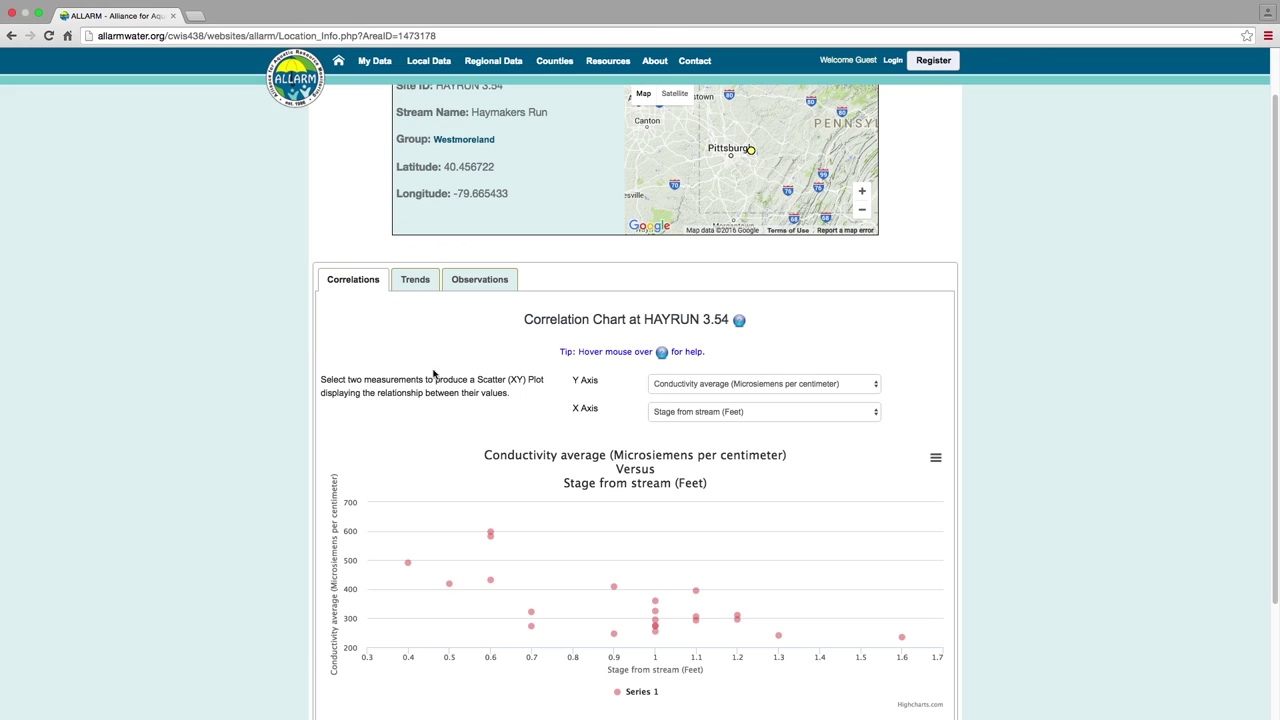
{"action": "left_click", "coordinate": [421, 285]}
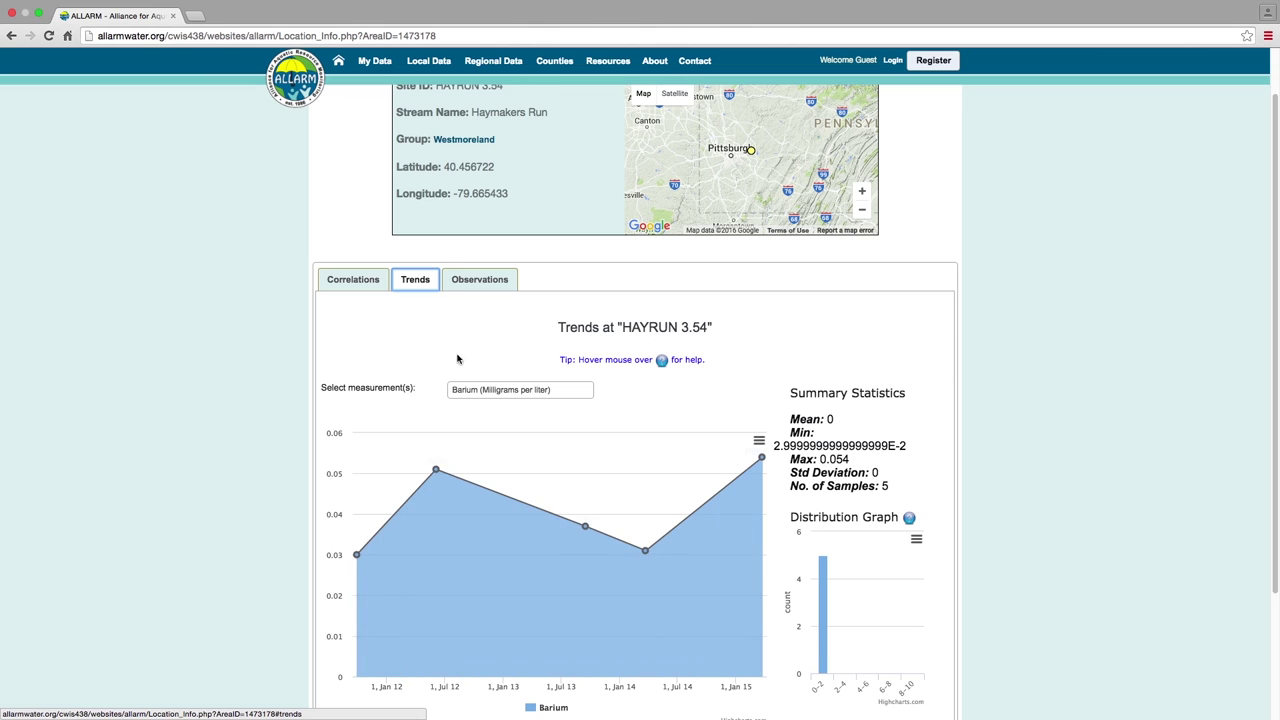
Chart Conductivity average instead of Barium, showing mean 353 over 23 samples
{"action": "left_click", "coordinate": [493, 390]}
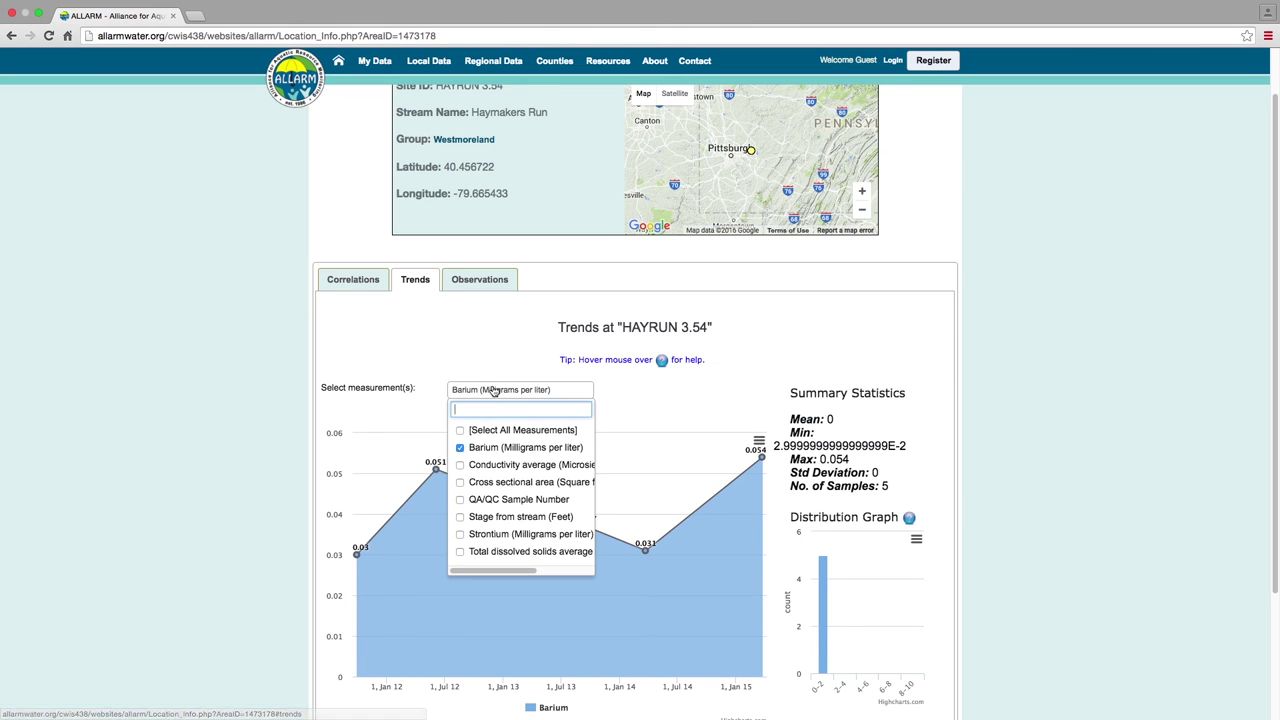
{"action": "left_click", "coordinate": [460, 464]}
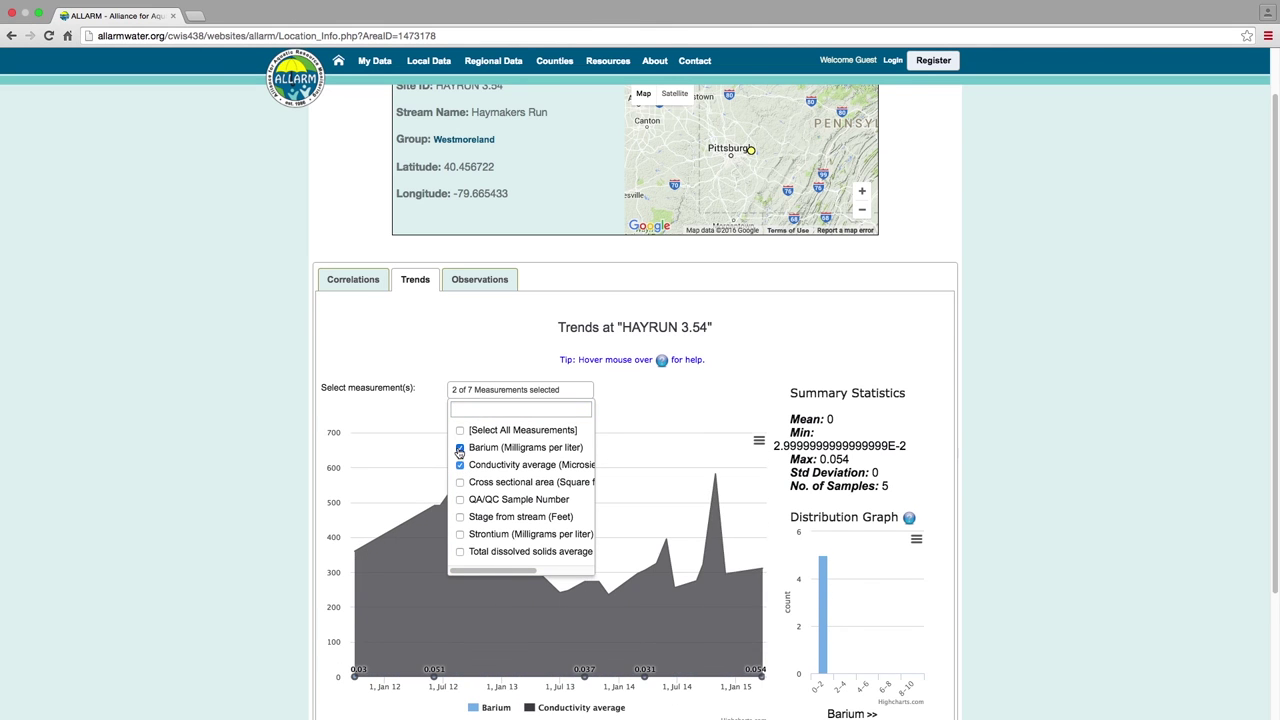
{"action": "left_click", "coordinate": [460, 448]}
{"action": "left_click", "coordinate": [360, 414]}
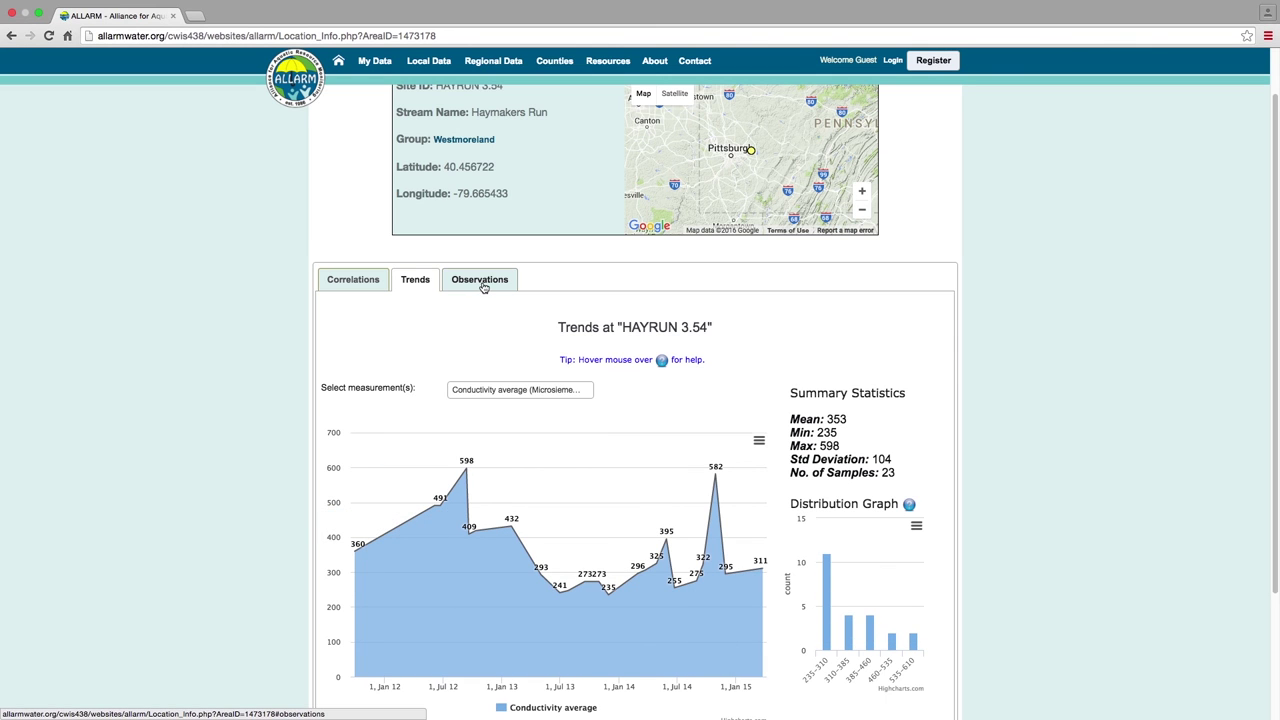
{"action": "scroll", "coordinate": [484, 286], "scroll_direction": "up", "scroll_amount": 1}
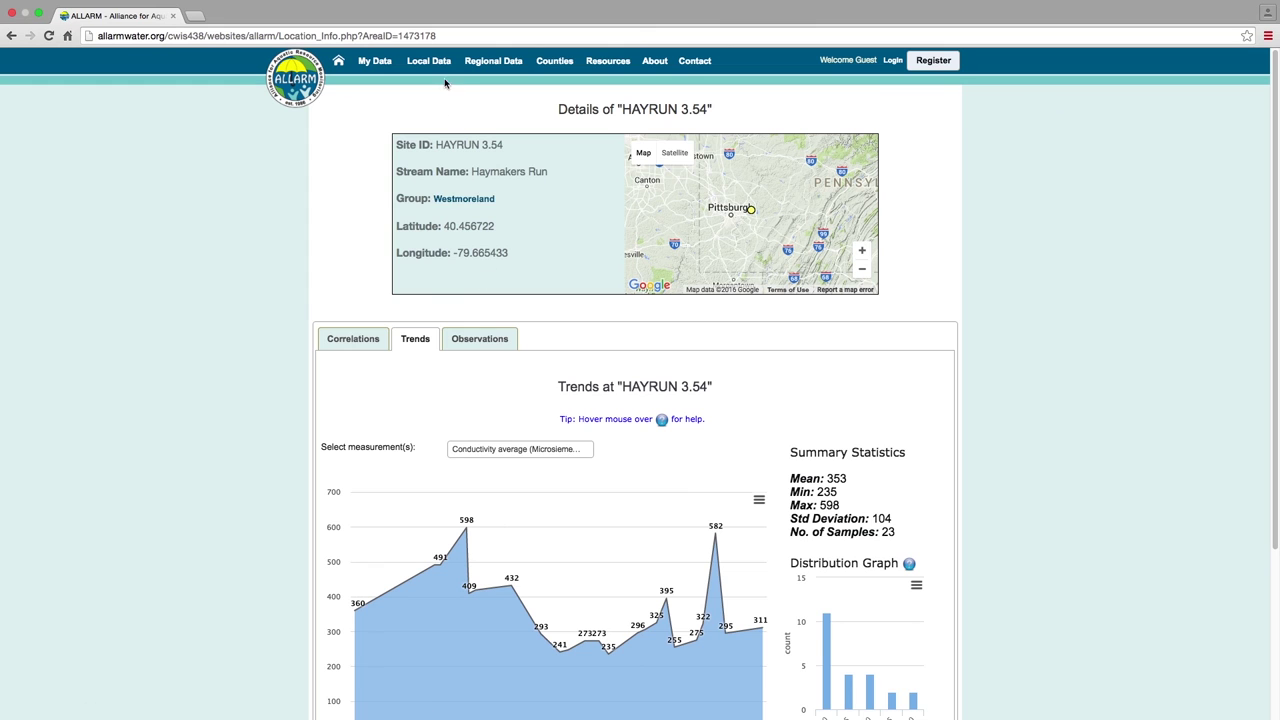
Start a Data Entry Form for TEST SITE dated 07/11/2016 1:49 PM
{"action": "left_click", "coordinate": [474, 62]}
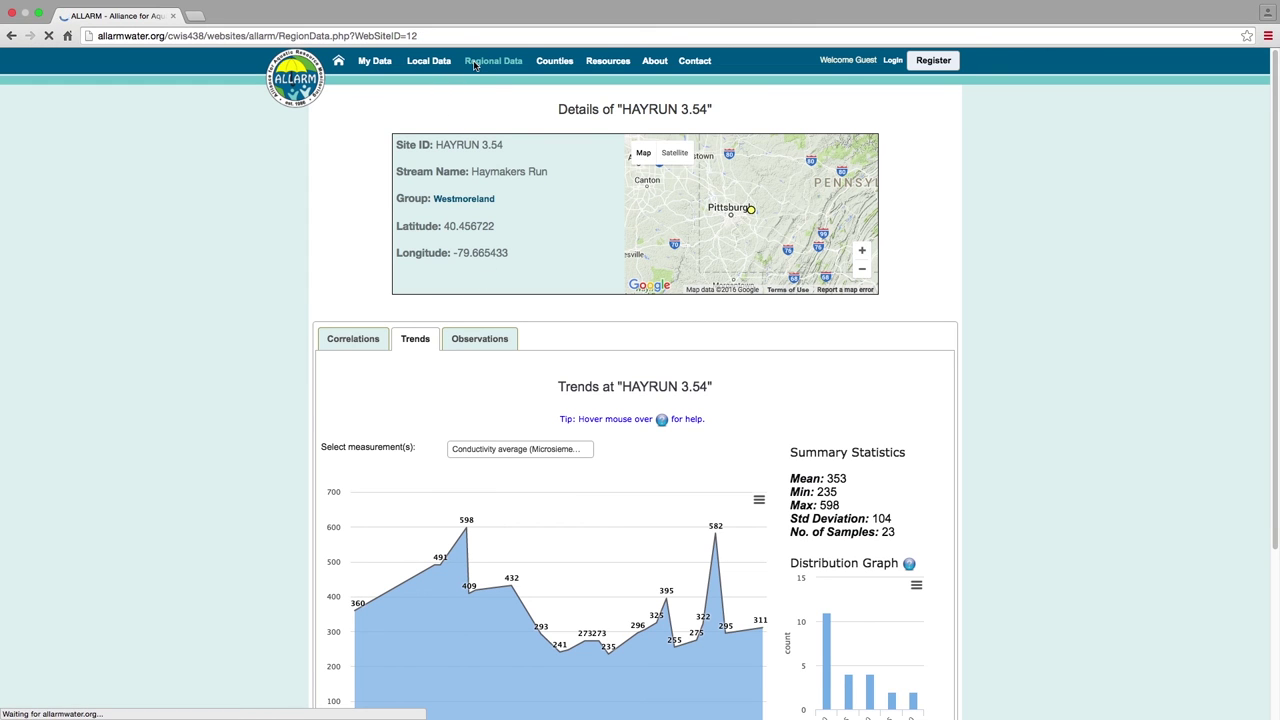
{"action": "left_click", "coordinate": [511, 294]}
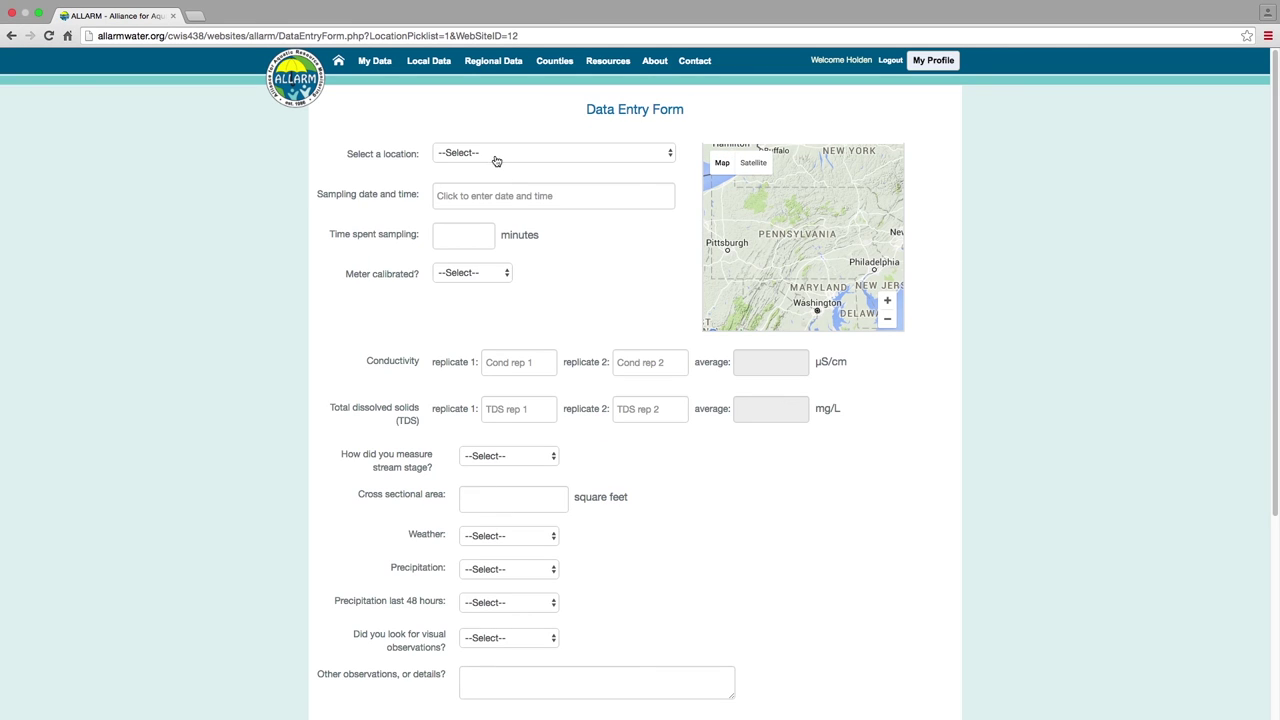
{"action": "left_click", "coordinate": [494, 155]}
{"action": "left_click", "coordinate": [489, 168]}
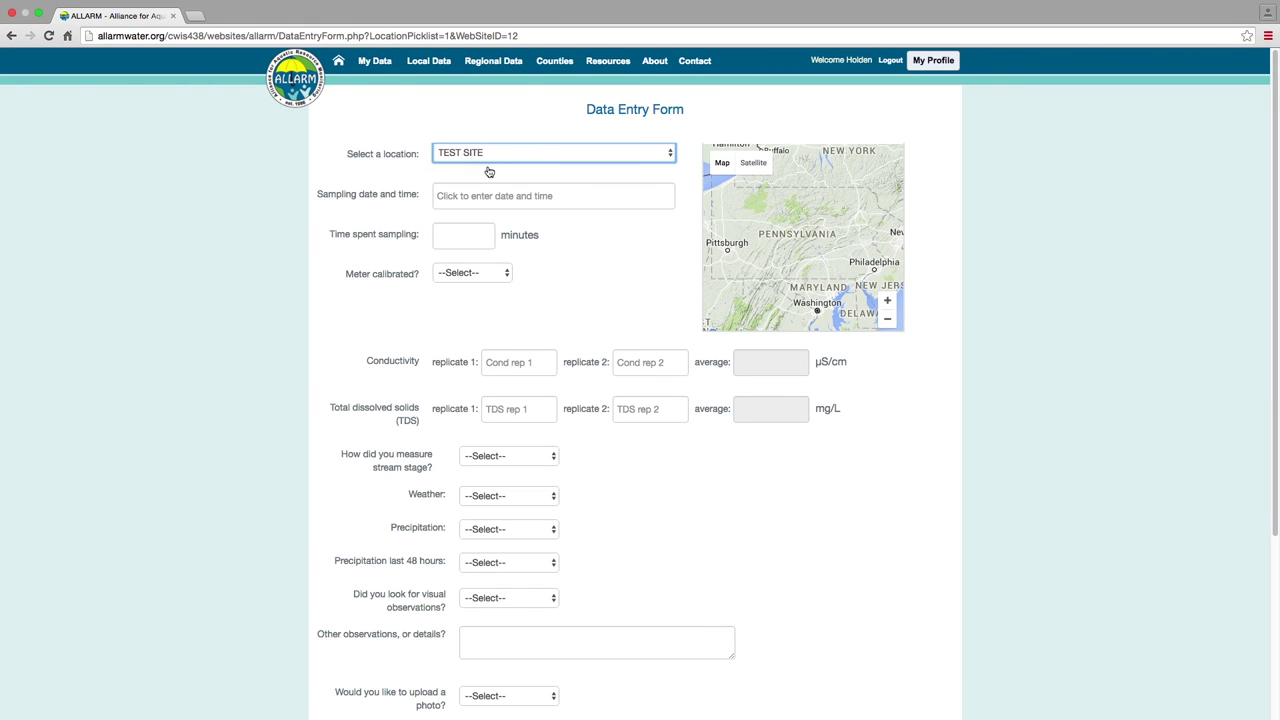
{"action": "left_click", "coordinate": [487, 194]}
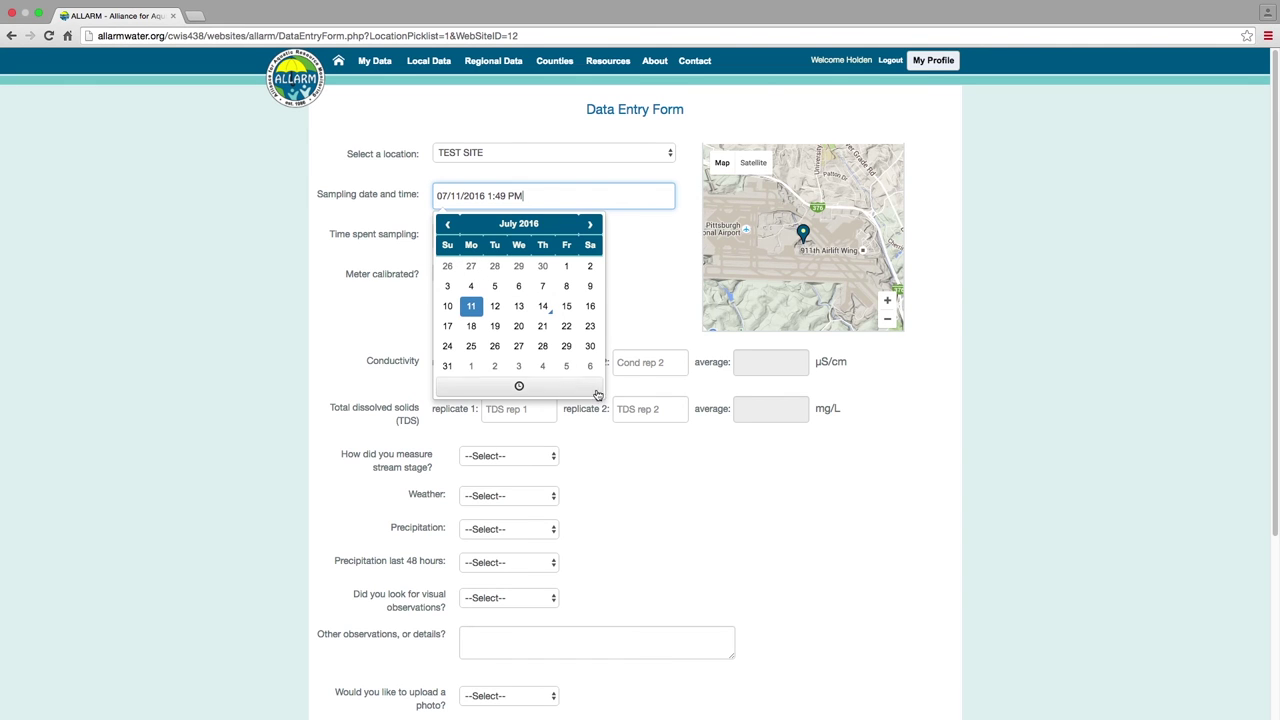
{"action": "left_click", "coordinate": [637, 369]}
Enter conductivity replicates 173 and 165, giving an average of 169 µS/cm
{"action": "left_click", "coordinate": [533, 364]}
{"action": "type", "text": "173"}
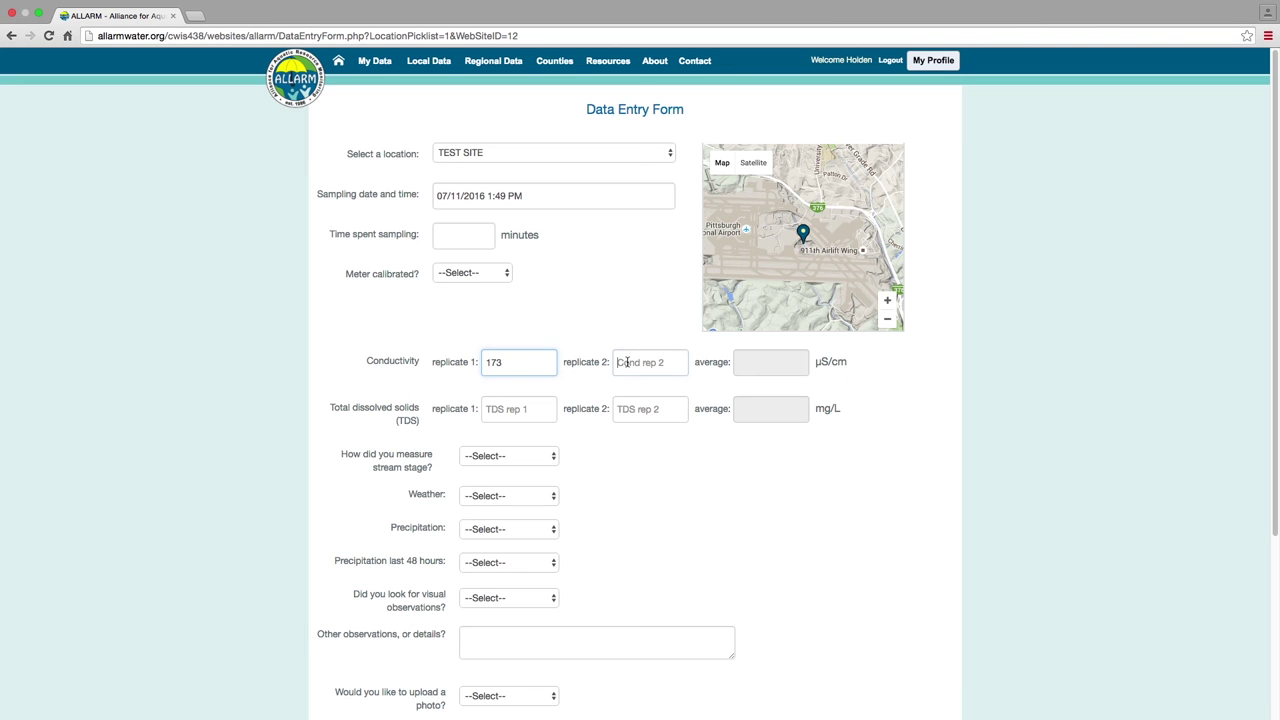
{"action": "left_click", "coordinate": [627, 363]}
{"action": "type", "text": "165"}
{"action": "left_click", "coordinate": [614, 437]}
Set the upload photo option to Yes
{"action": "scroll", "coordinate": [615, 439], "scroll_direction": "down", "scroll_amount": 3}
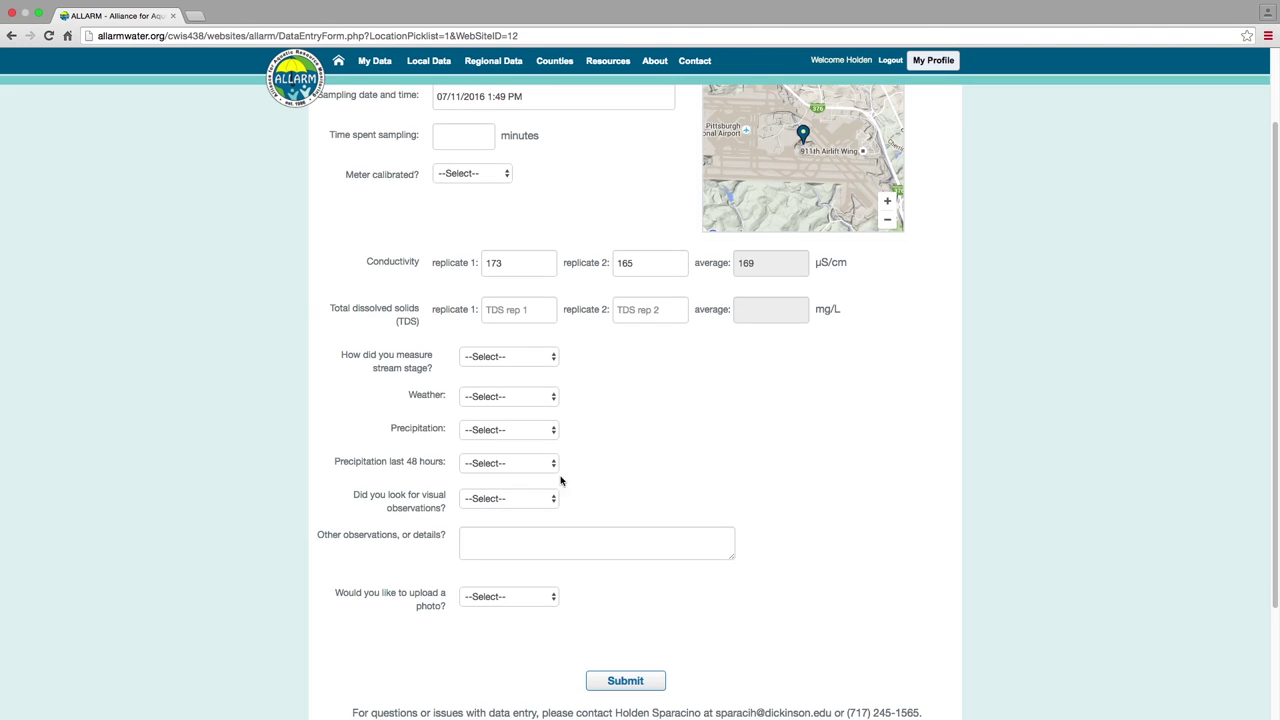
{"action": "left_click", "coordinate": [498, 597]}
{"action": "left_click", "coordinate": [507, 608]}
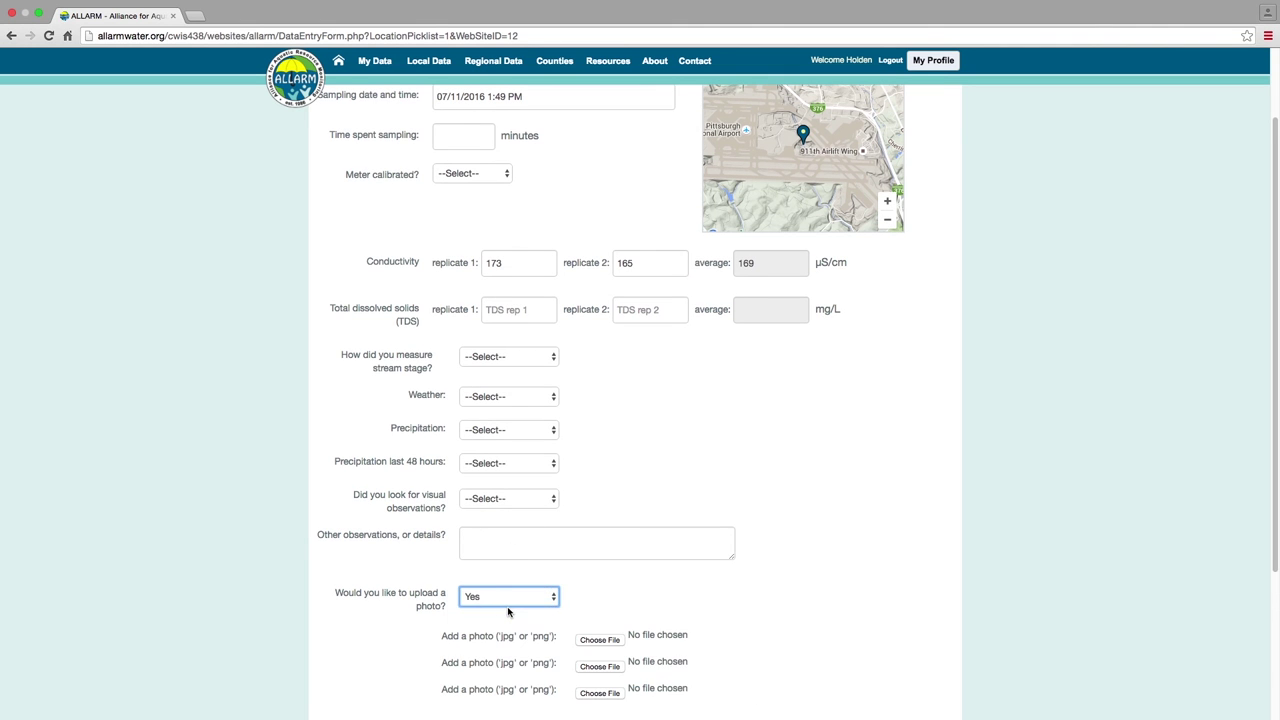
{"action": "scroll", "coordinate": [540, 602], "scroll_direction": "down", "scroll_amount": 2}
{"action": "scroll", "coordinate": [500, 300], "scroll_direction": "up", "scroll_amount": 5}
{"action": "left_click", "coordinate": [430, 61]}
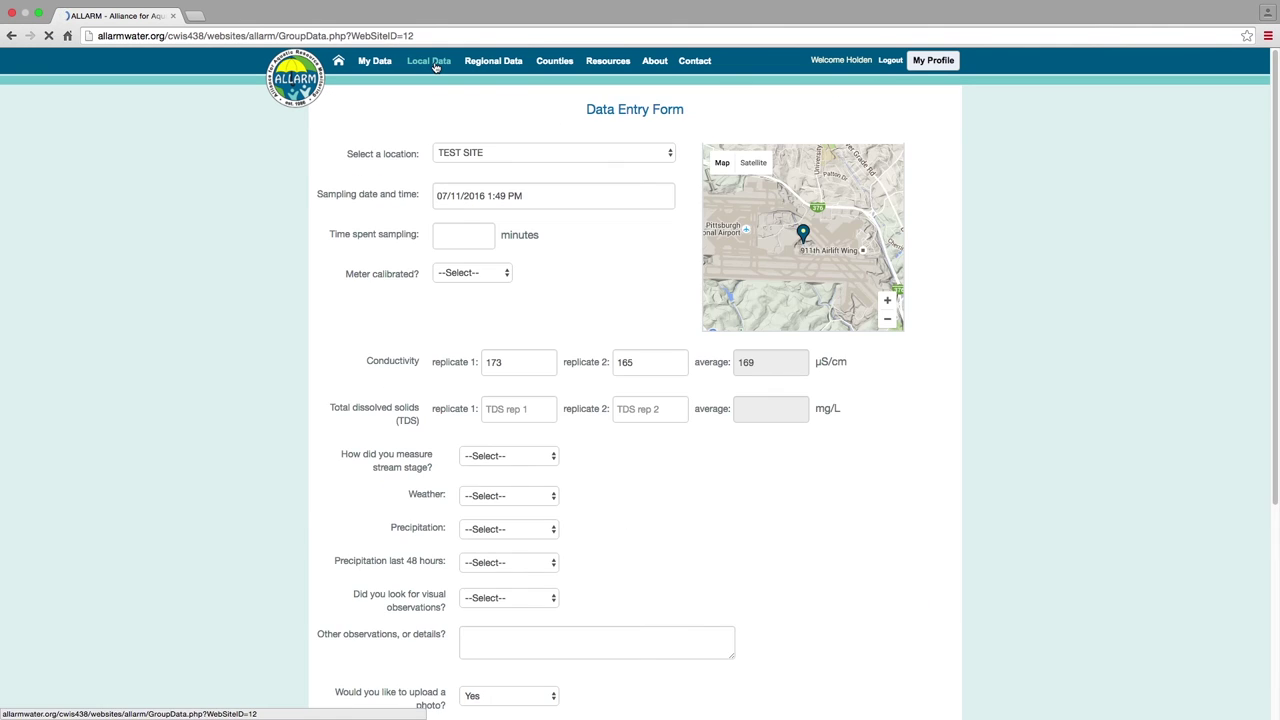
Show Local Data for Venango County and bring up its Download Data options
{"action": "left_click", "coordinate": [725, 122]}
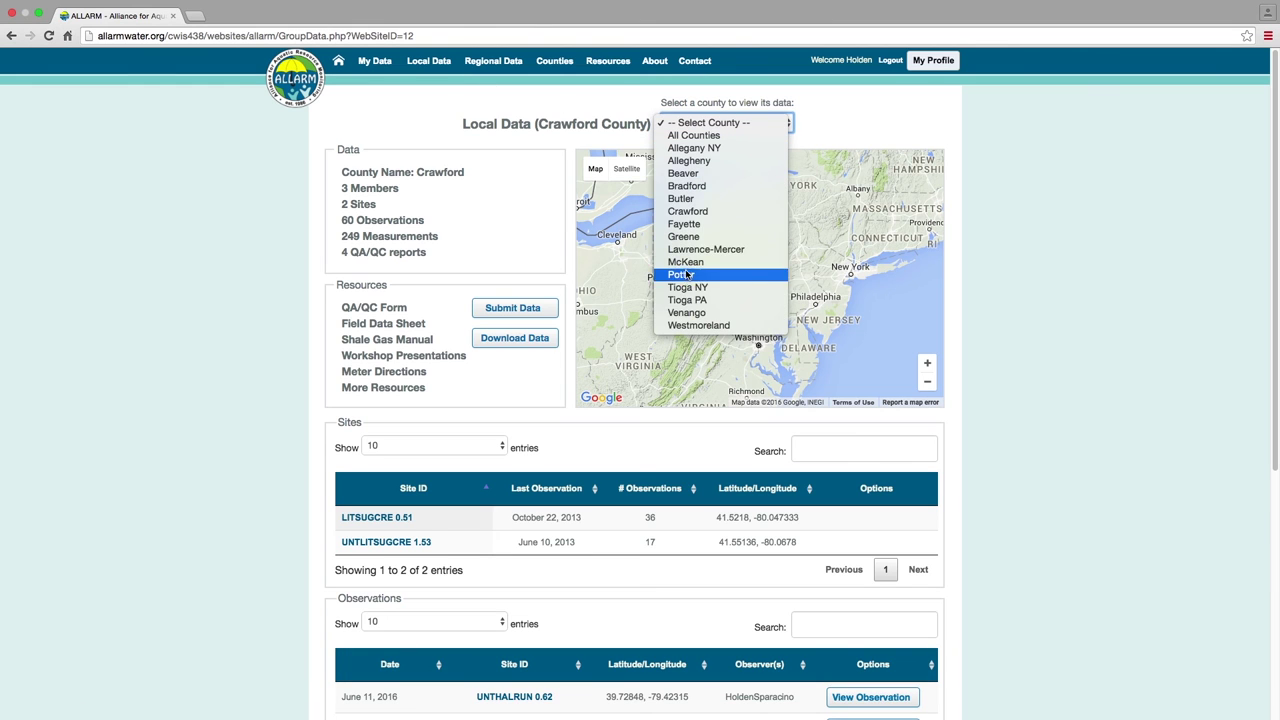
{"action": "left_click", "coordinate": [686, 313]}
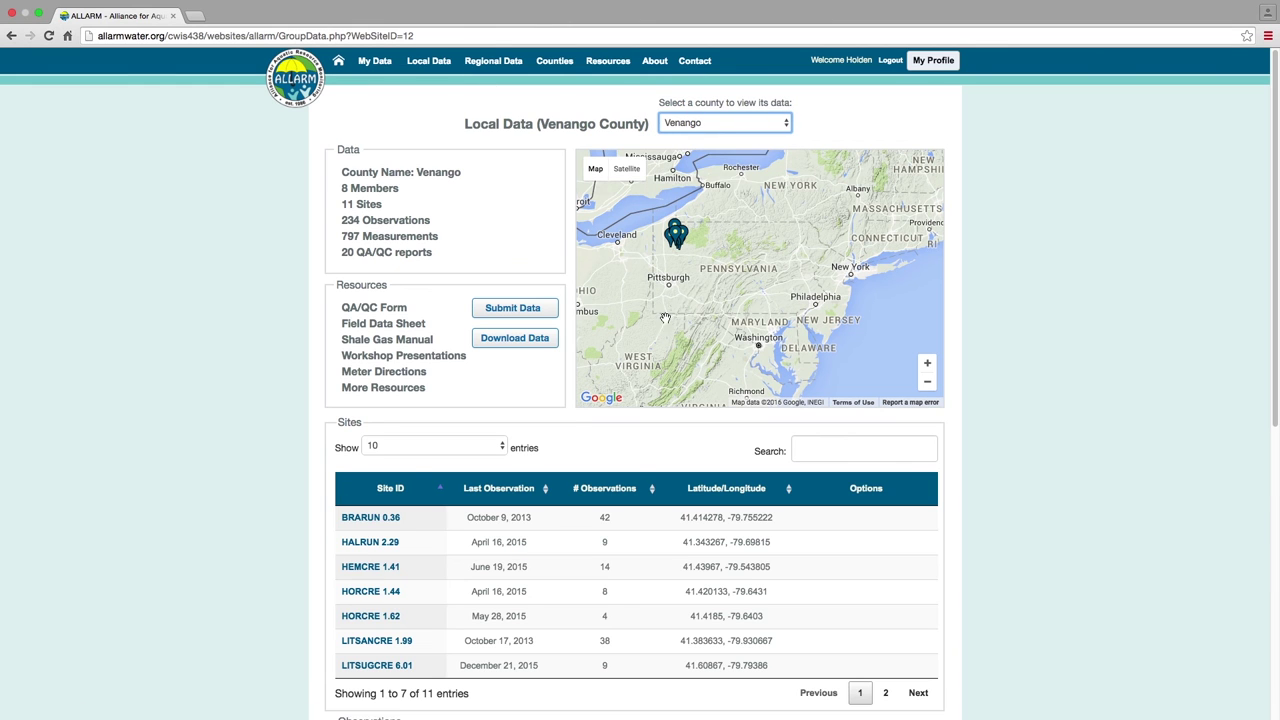
{"action": "left_click", "coordinate": [510, 340]}
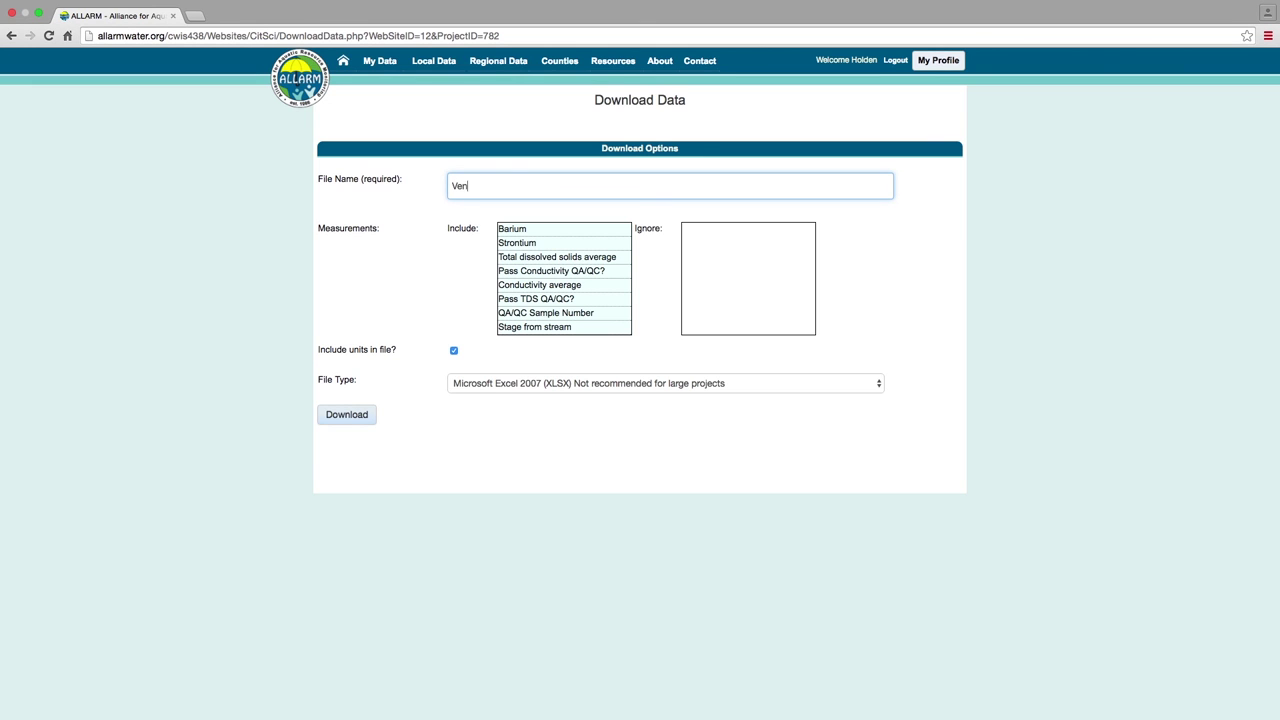
Download the data as 'Venango', ignoring Pass TDS QA/QC? and QA/QC Sample Number
{"action": "left_click_drag", "start_coordinate": [530, 302], "coordinate": [697, 297]}
{"action": "left_click_drag", "start_coordinate": [534, 299], "coordinate": [709, 299]}
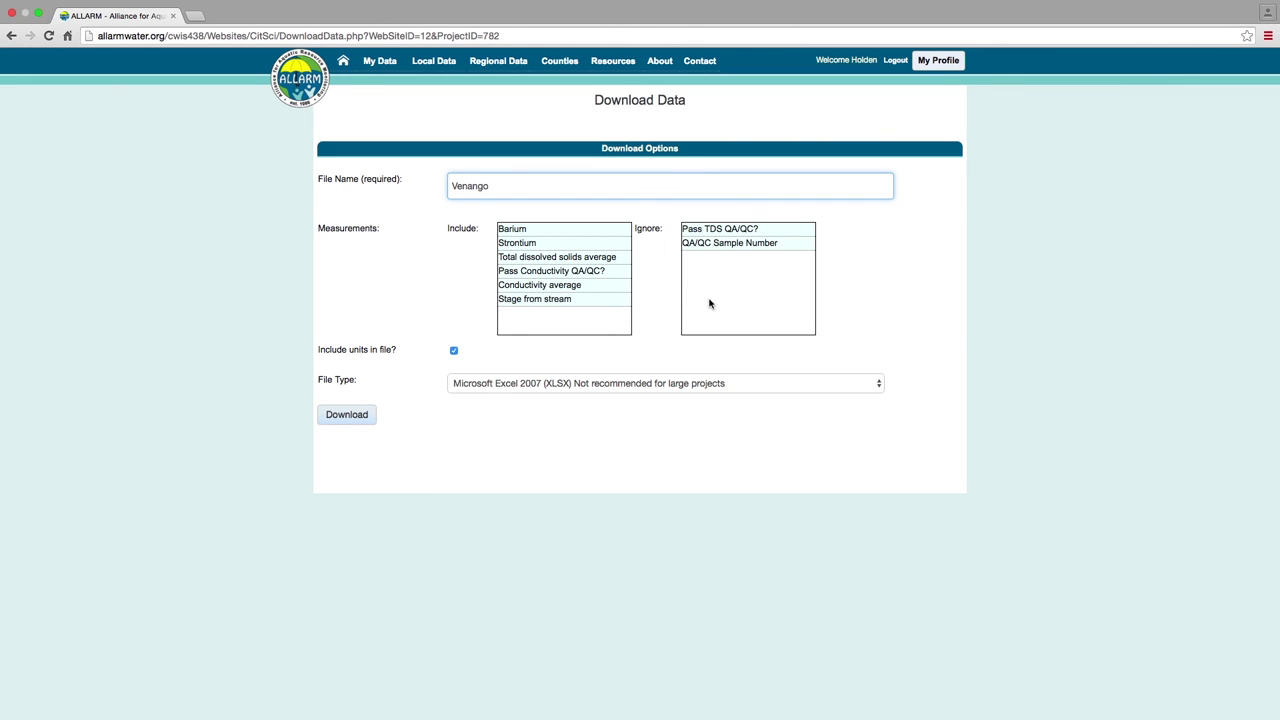
{"action": "left_click", "coordinate": [352, 418]}
{"action": "left_click", "coordinate": [593, 64]}
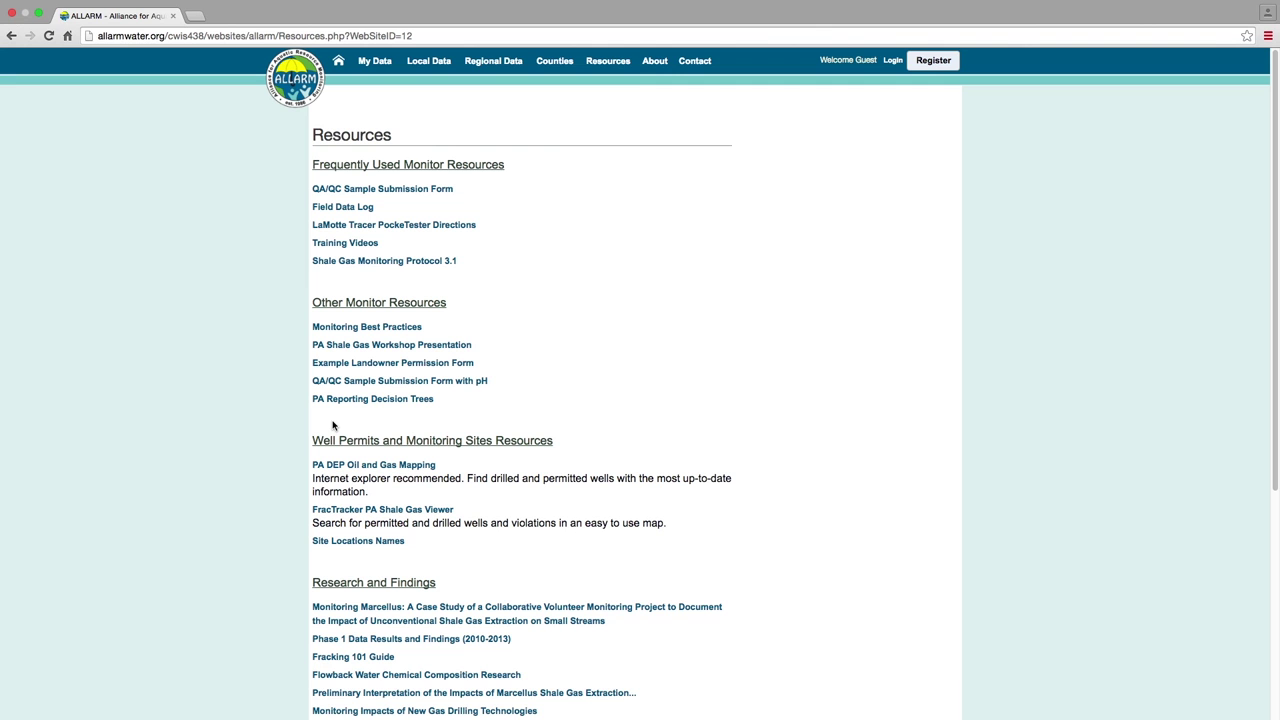
Scroll through the resource links, including C-SAW, then return to the home page
{"action": "scroll", "coordinate": [333, 425], "scroll_direction": "down", "scroll_amount": 4}
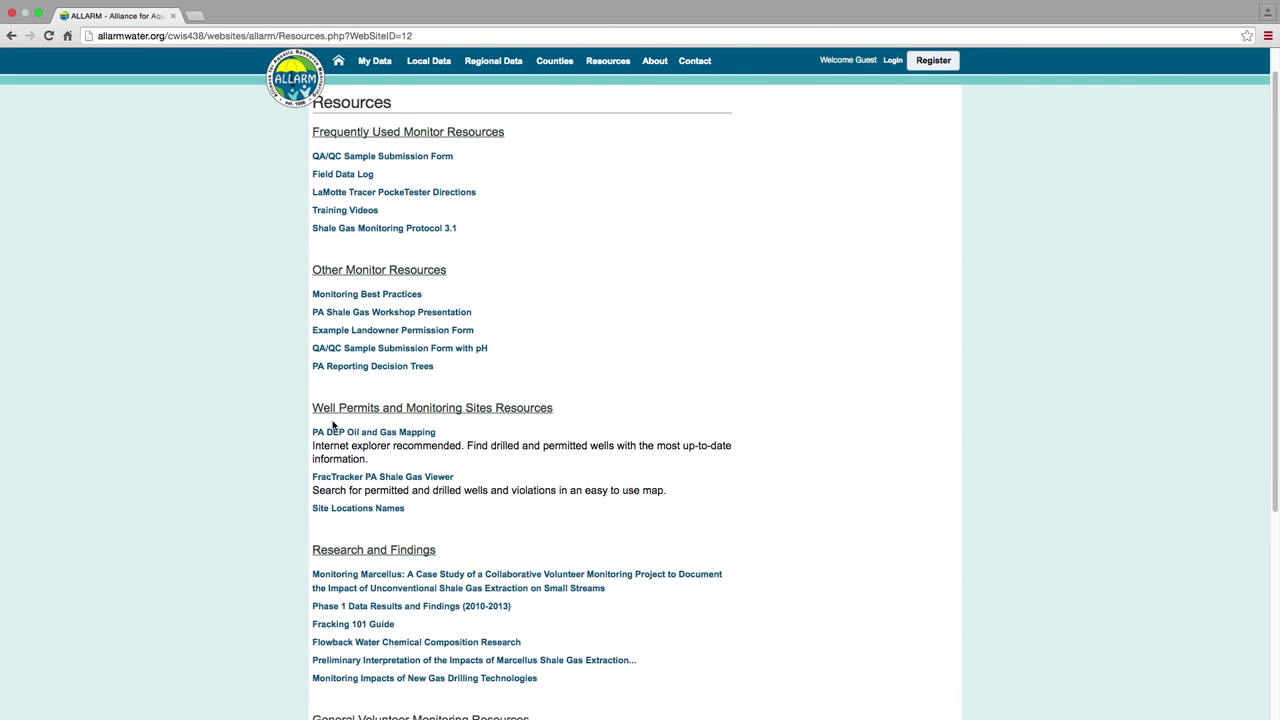
{"action": "scroll", "coordinate": [333, 425], "scroll_direction": "down", "scroll_amount": 2}
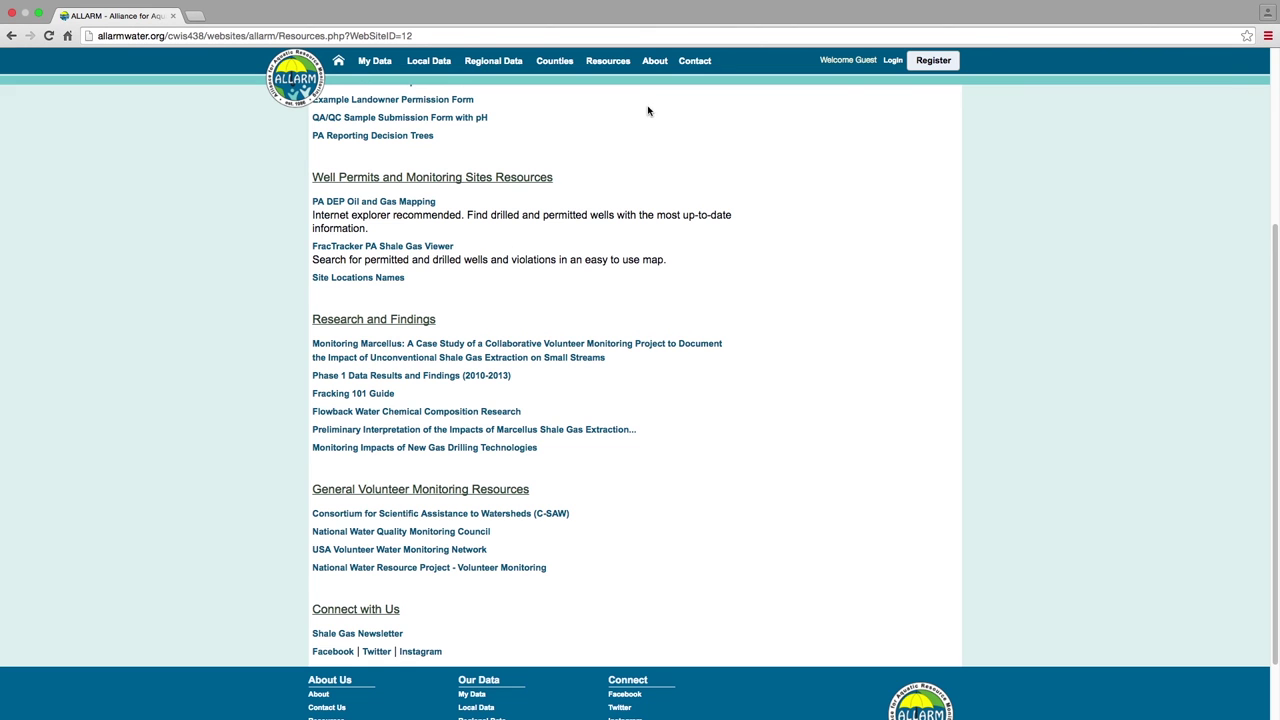
{"action": "left_click", "coordinate": [304, 80]}
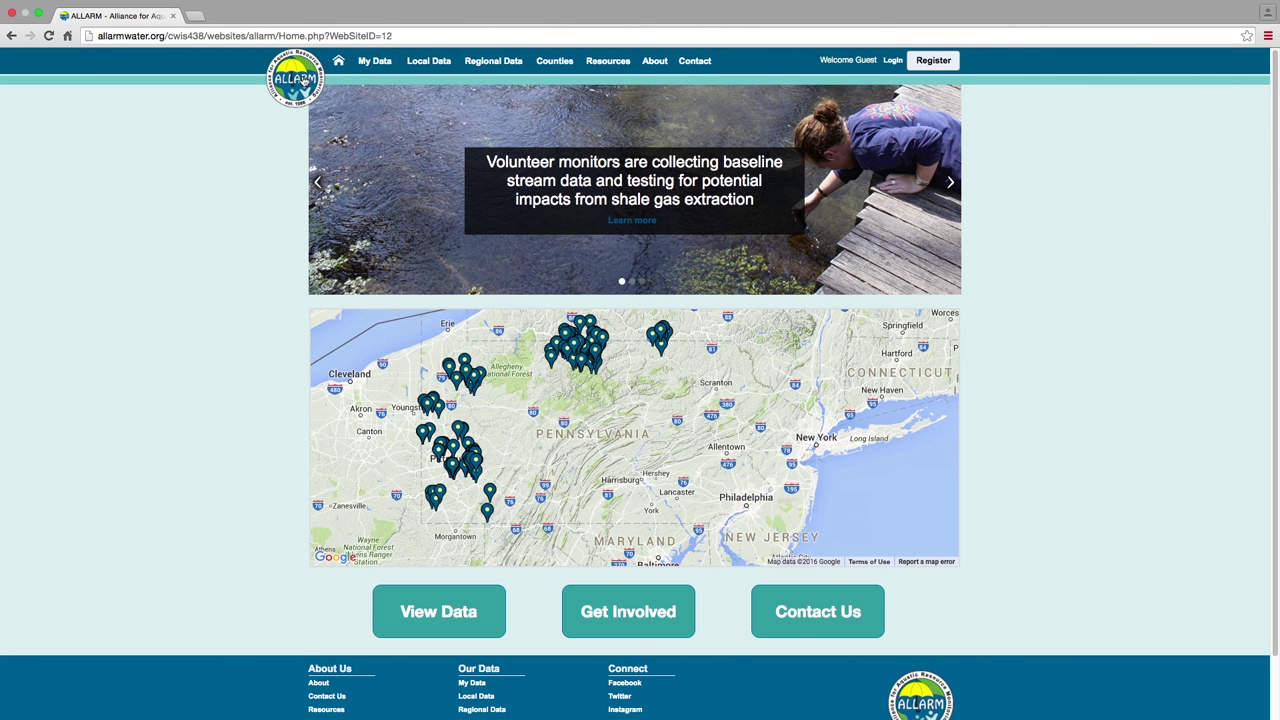